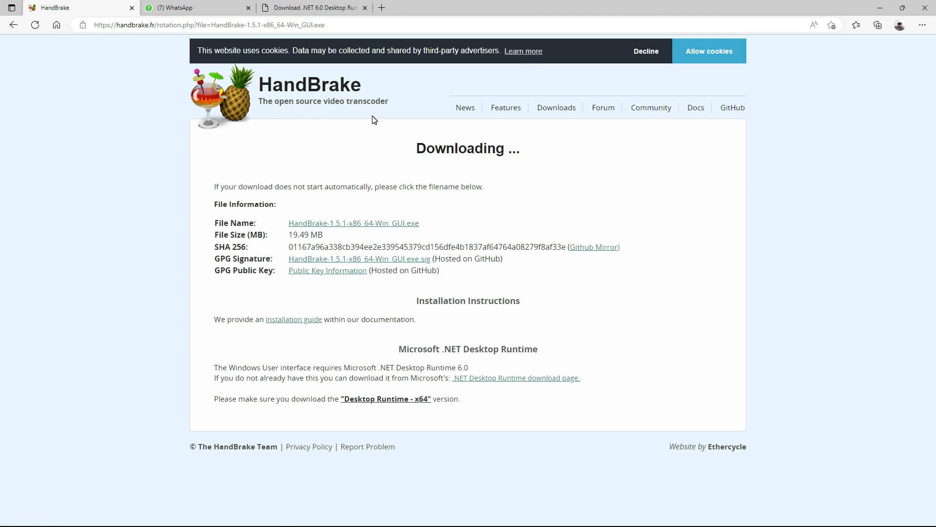
- Return to the Google results for hand brake and open the HandBrake: Open Source Video Transcoder website
click(234, 25)
click(14, 25)
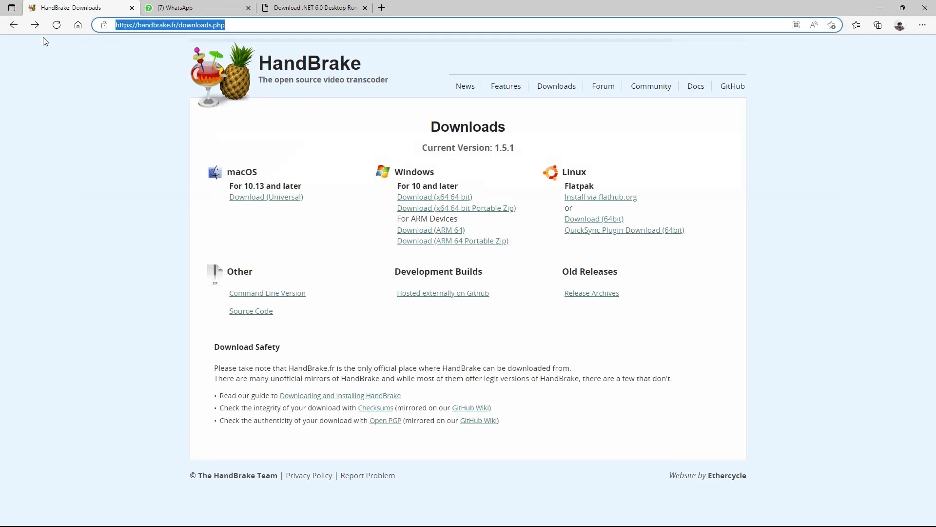
click(13, 24)
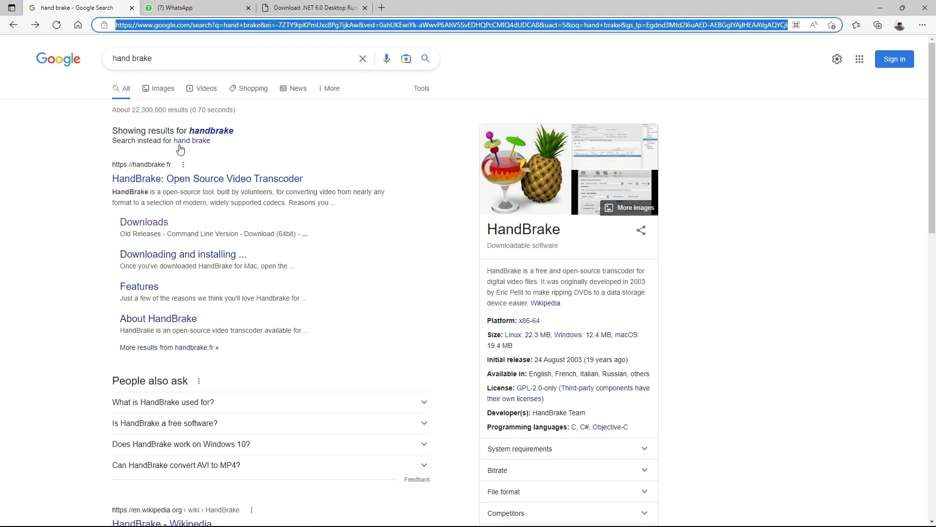
click(173, 179)
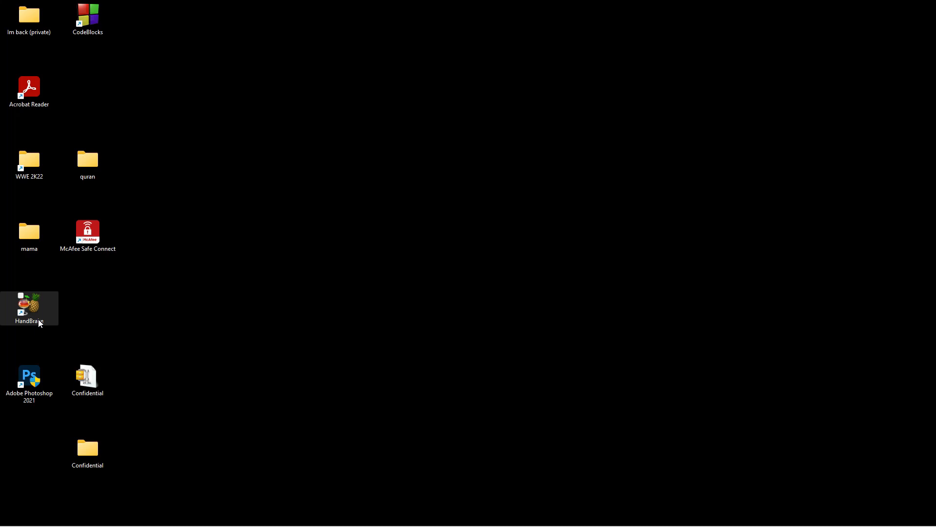
- Launch HandBrake from the desktop and allow it to check for updates automatically
double_click(41, 323)
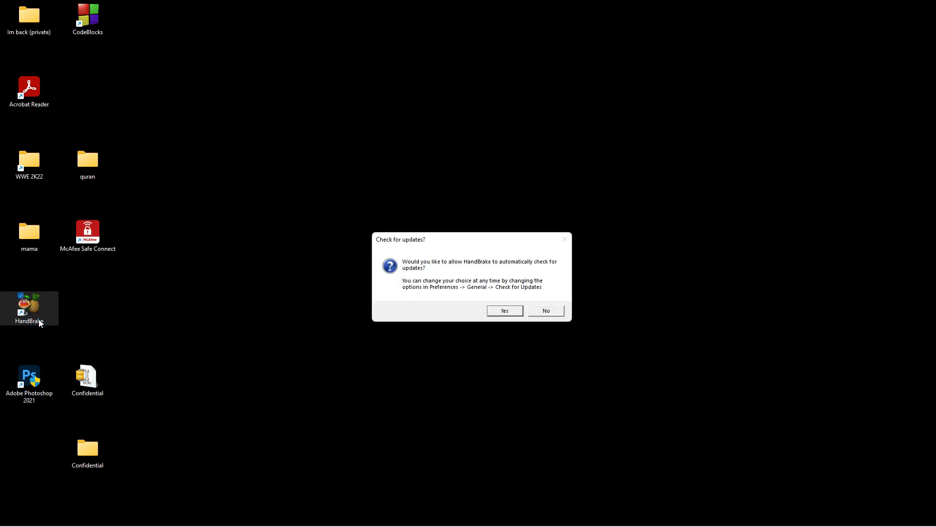
click(493, 314)
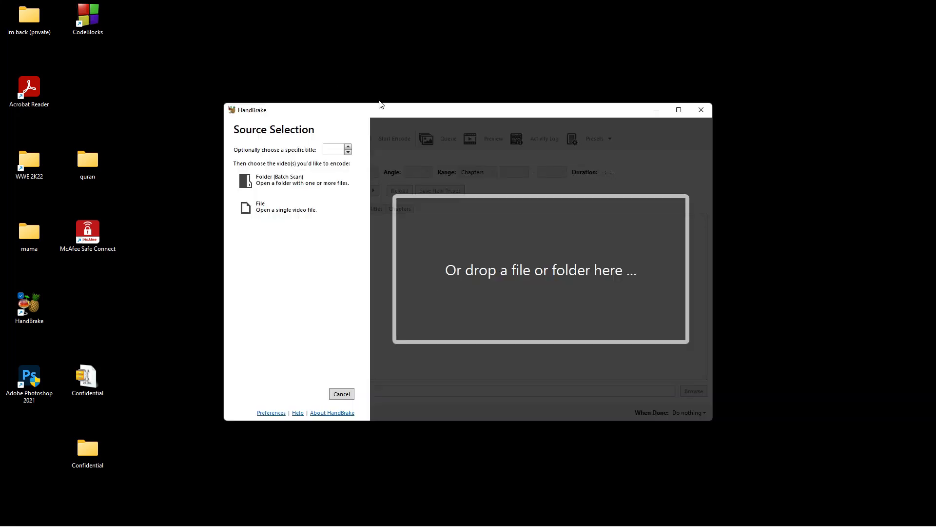
- Load the video "Greatest dance of all time" from the FOR CHANNEL 2023 folder into HandBrake and maximize its window
drag(378, 110, 357, 43)
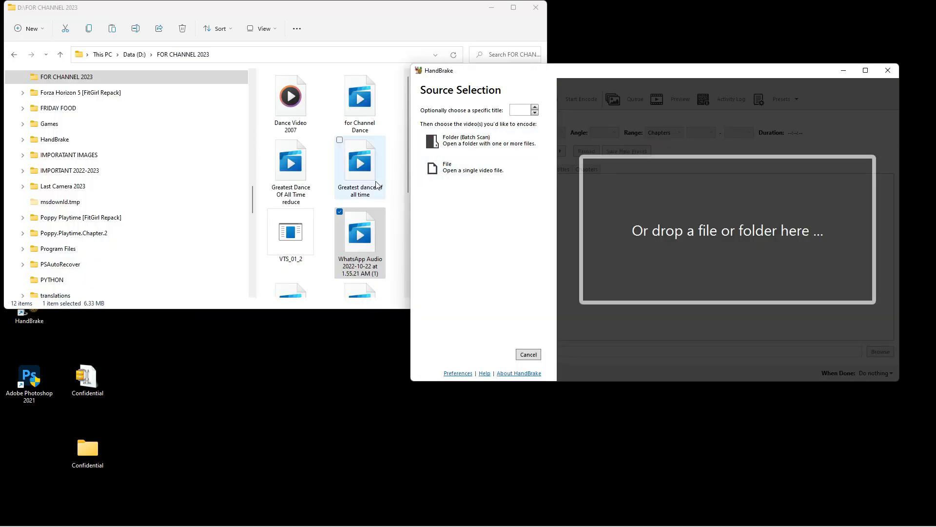
drag(378, 183, 684, 233)
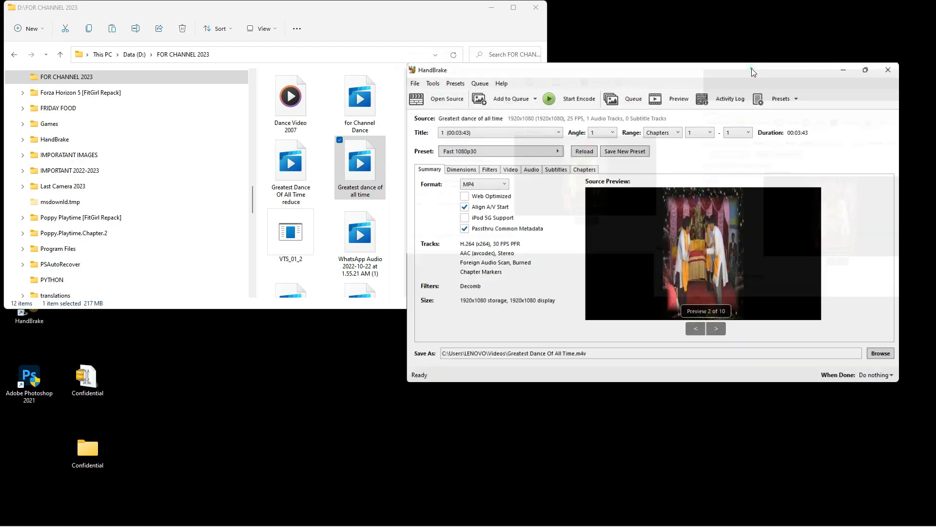
double_click(750, 69)
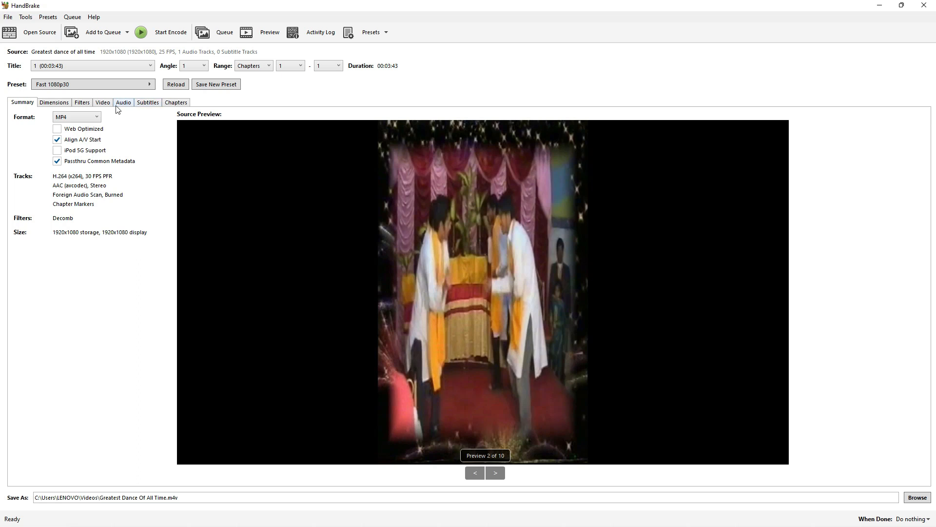
- Examine the dimension settings, the source selection options, and the title and angle choices for the loaded video
click(54, 103)
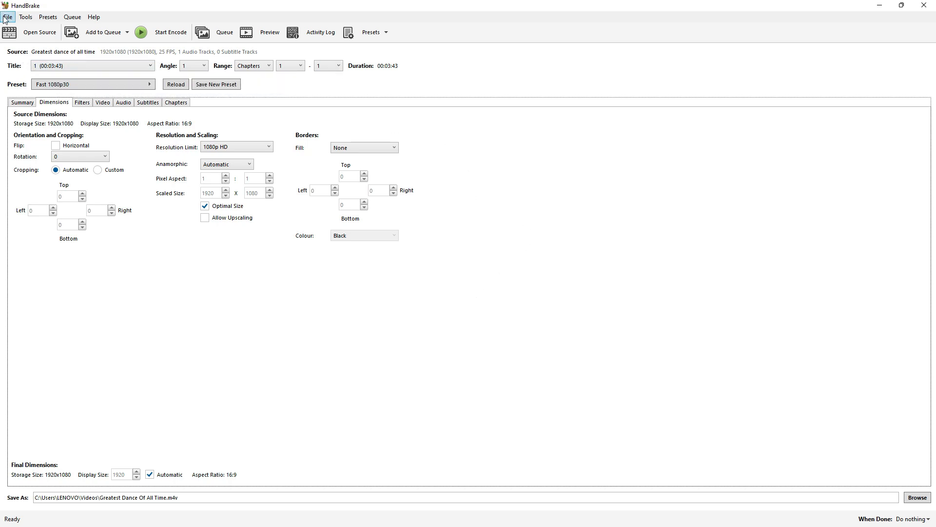
click(38, 33)
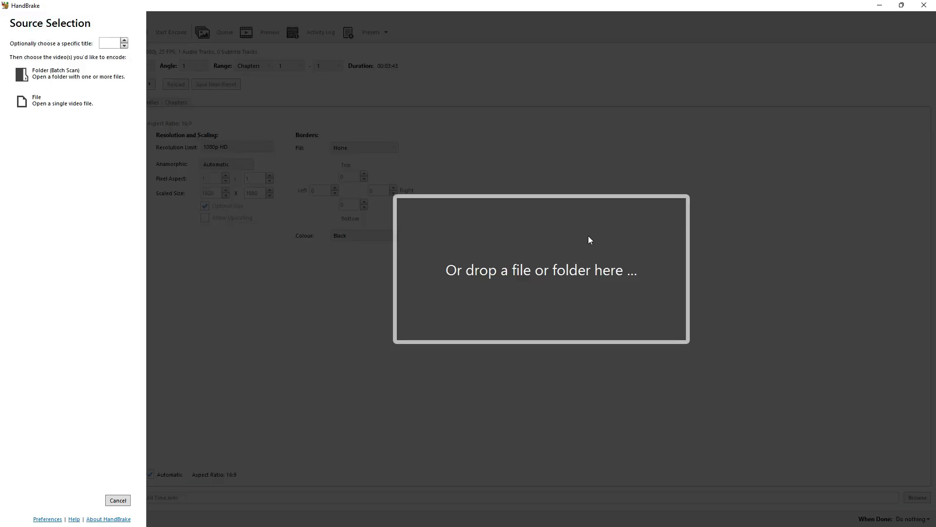
key(Escape)
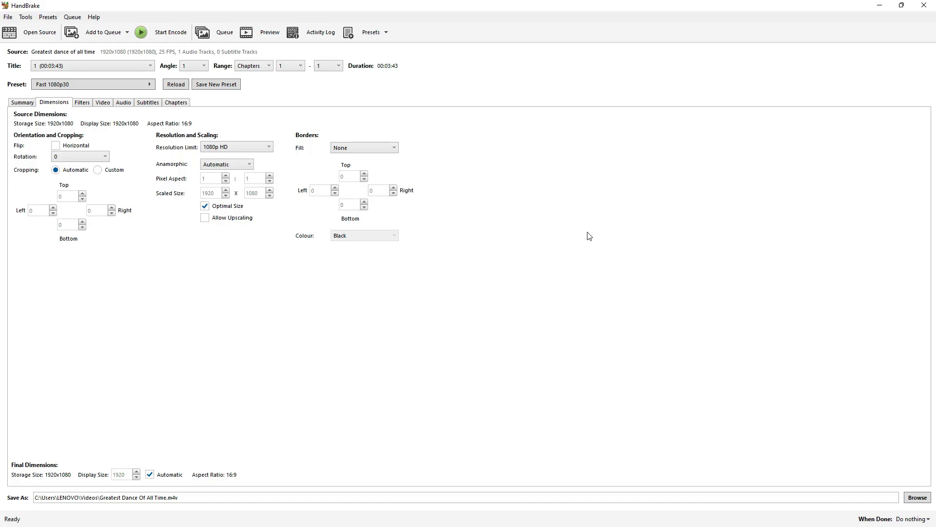
click(103, 66)
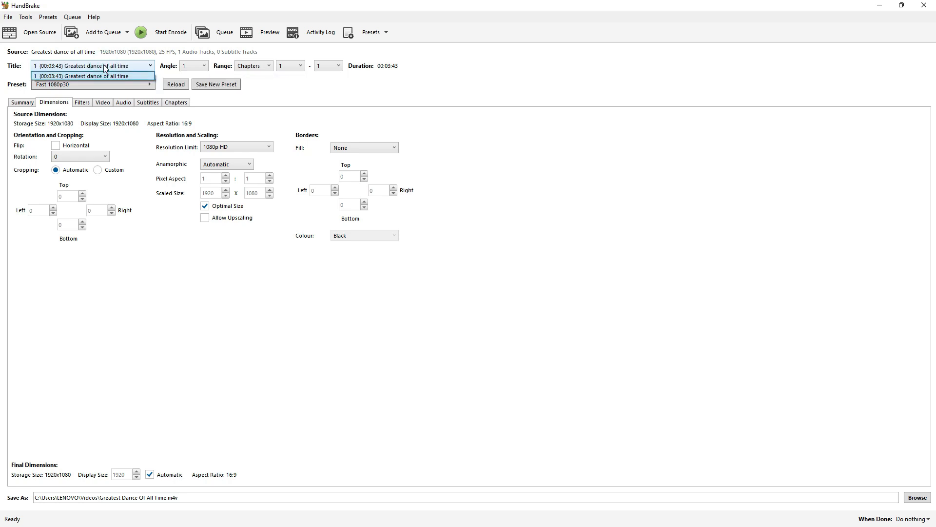
click(205, 67)
click(205, 66)
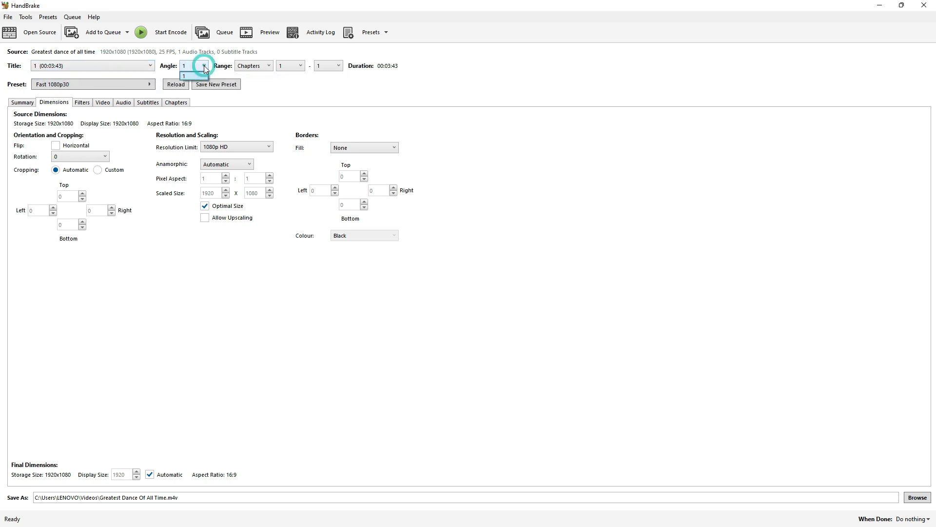
click(203, 65)
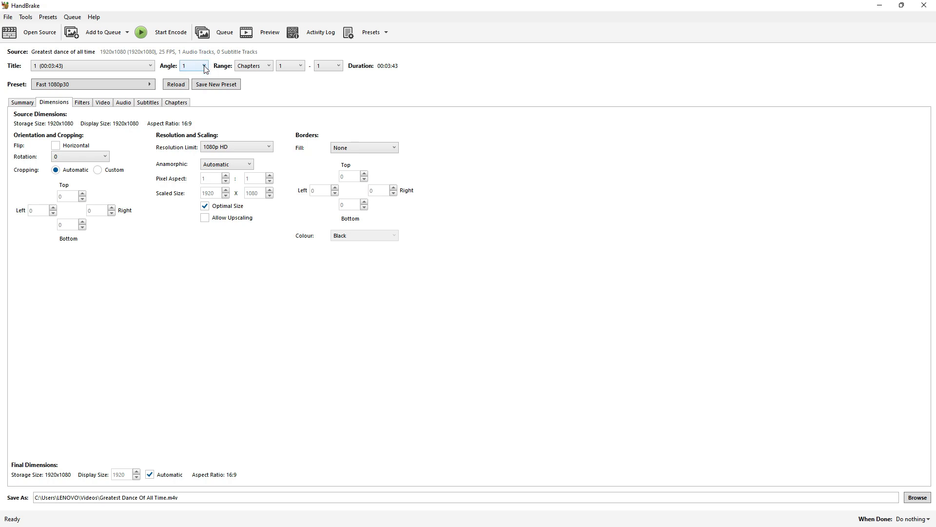
- Look through the video, audio, subtitle, chapter, summary, dimension and filter settings of the loaded video
click(88, 104)
click(102, 103)
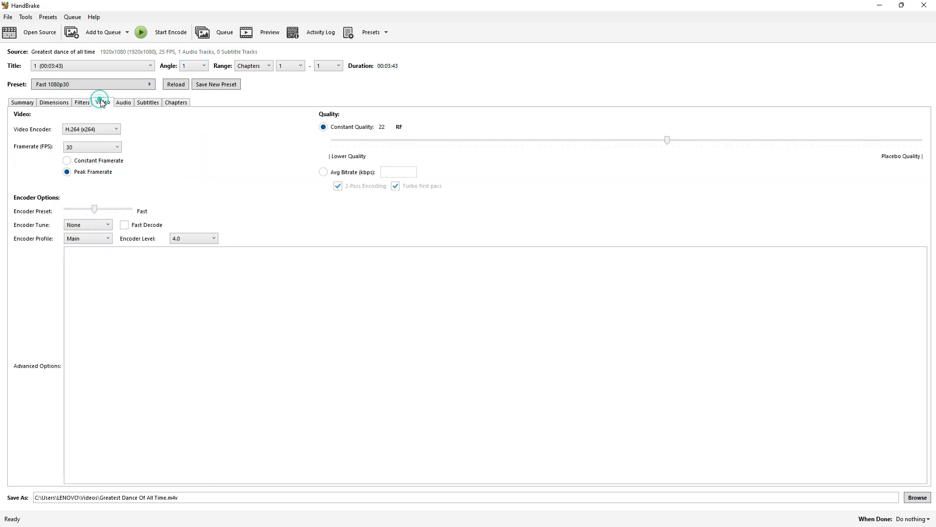
click(125, 103)
click(152, 102)
click(176, 103)
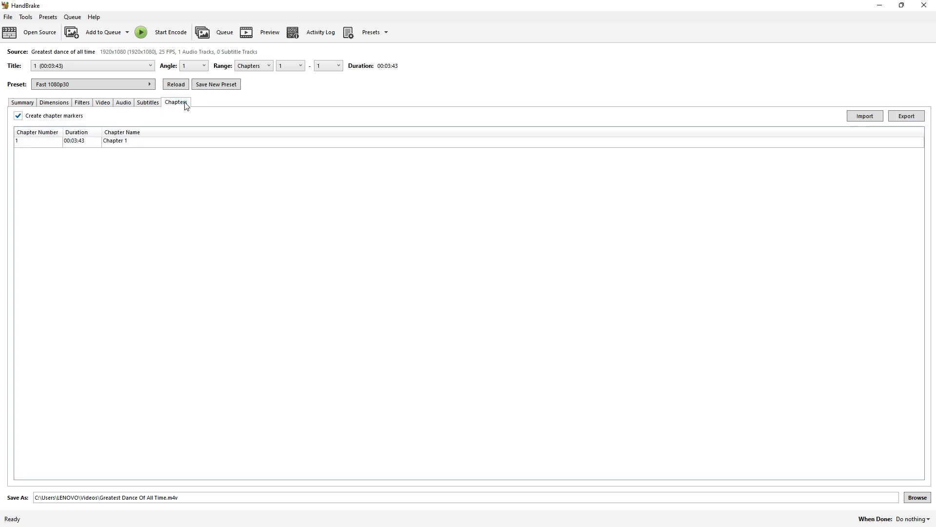
click(57, 104)
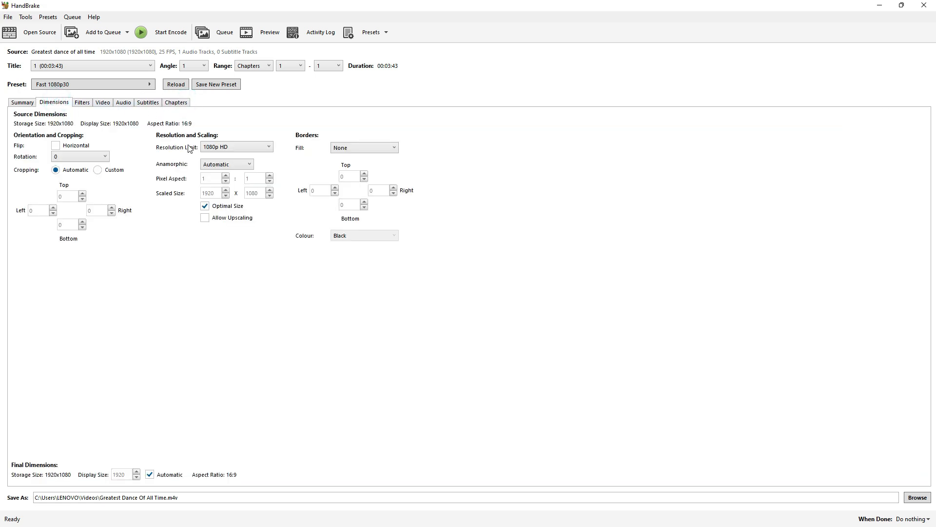
click(29, 103)
click(61, 103)
click(76, 108)
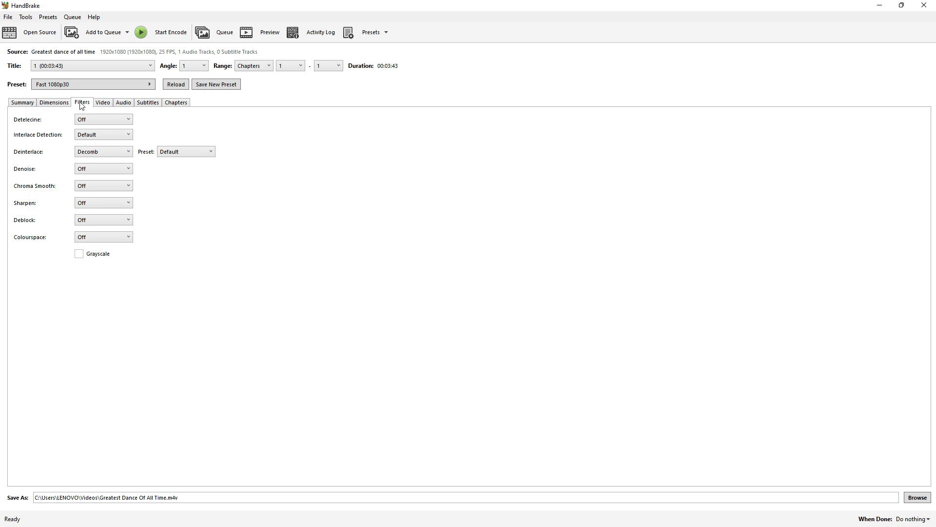
click(48, 103)
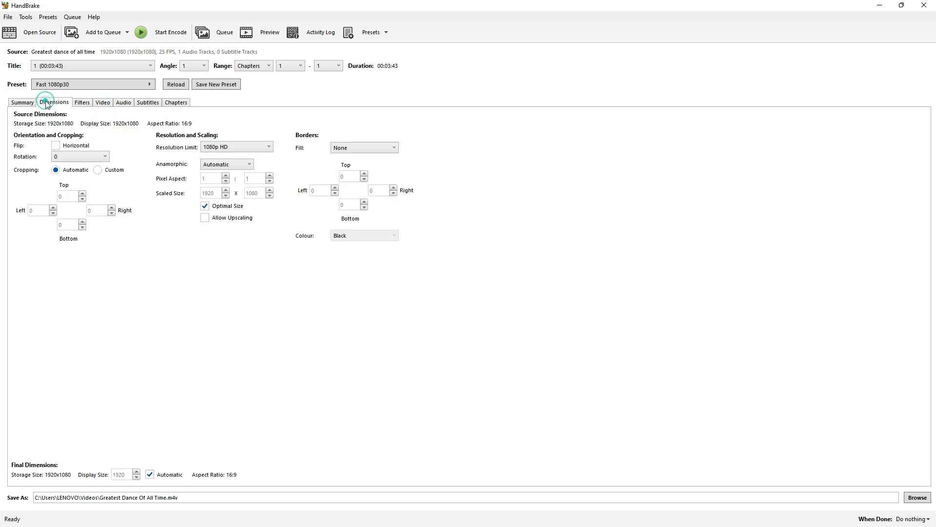
- Browse the available encoding presets from General to Matroska and choose Fast 1080p30 (Default)
click(103, 87)
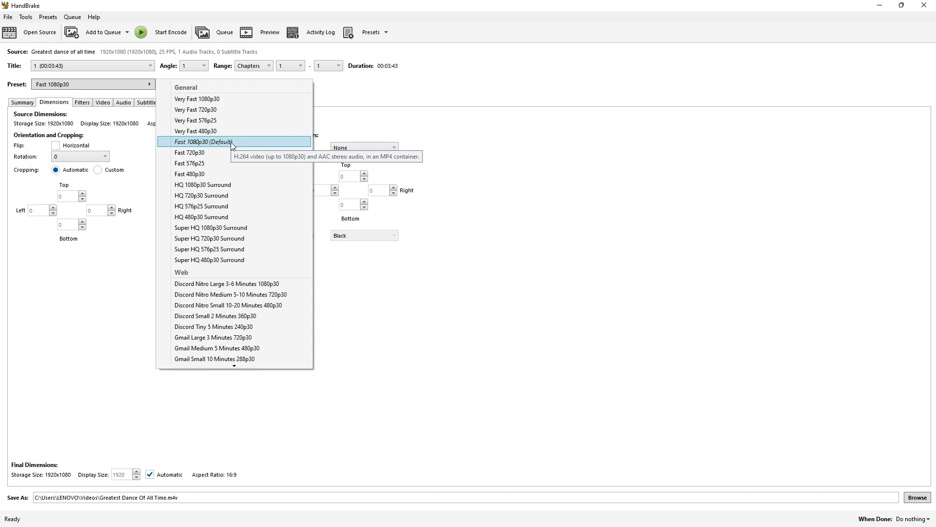
scroll(230, 142, down, 10)
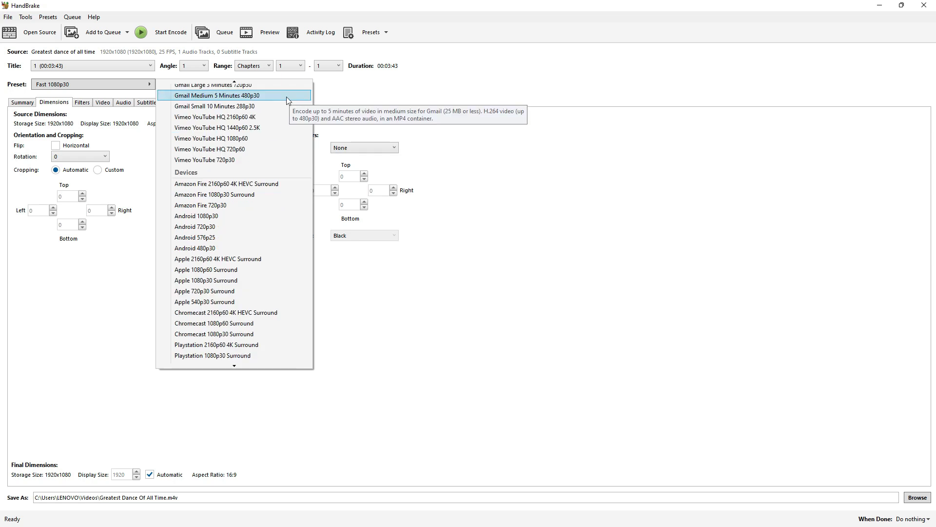
scroll(280, 180, down, 11)
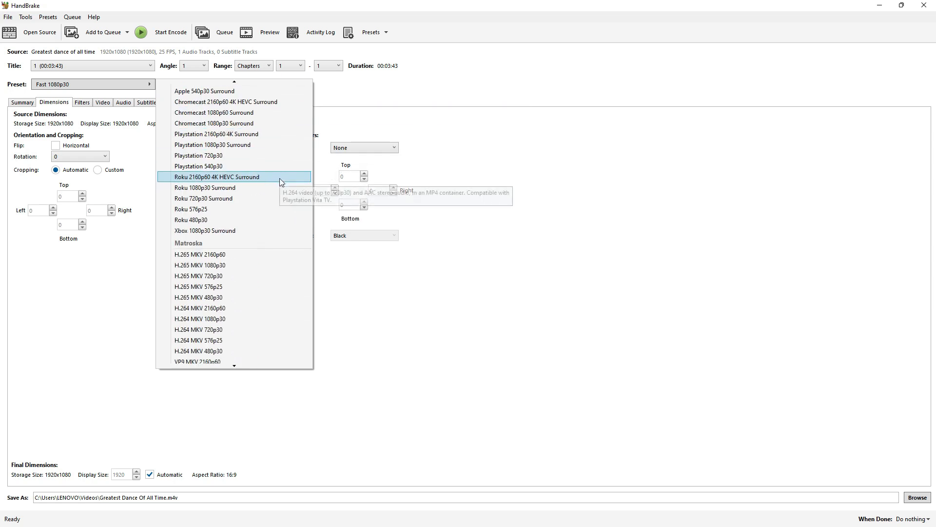
scroll(281, 182, up, 20)
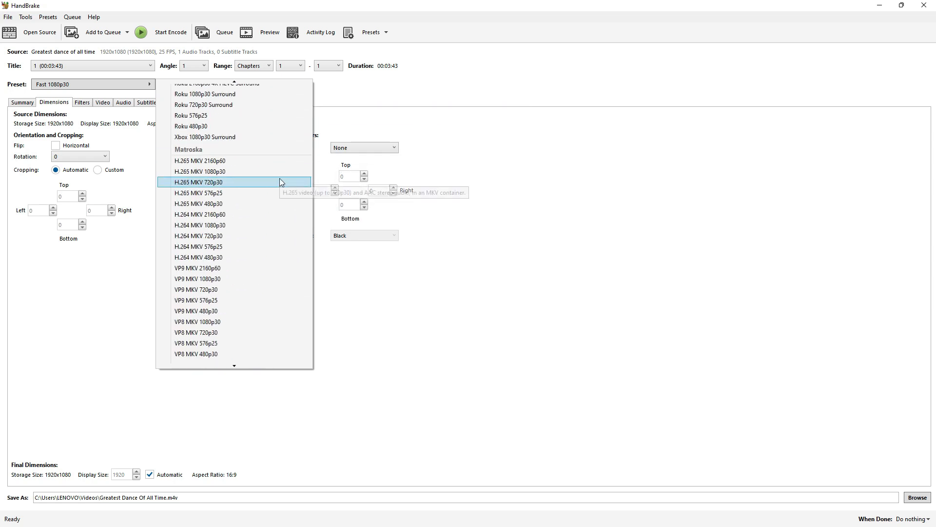
scroll(280, 182, up, 2)
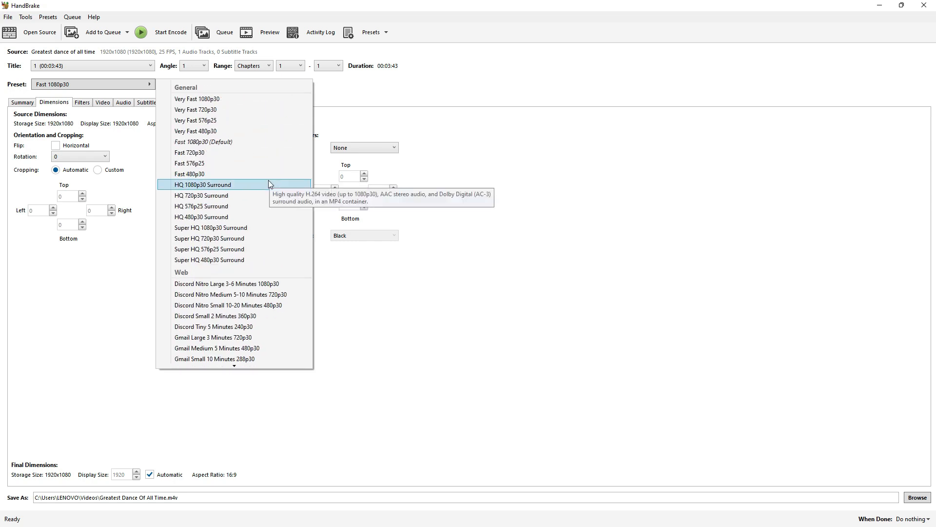
click(267, 142)
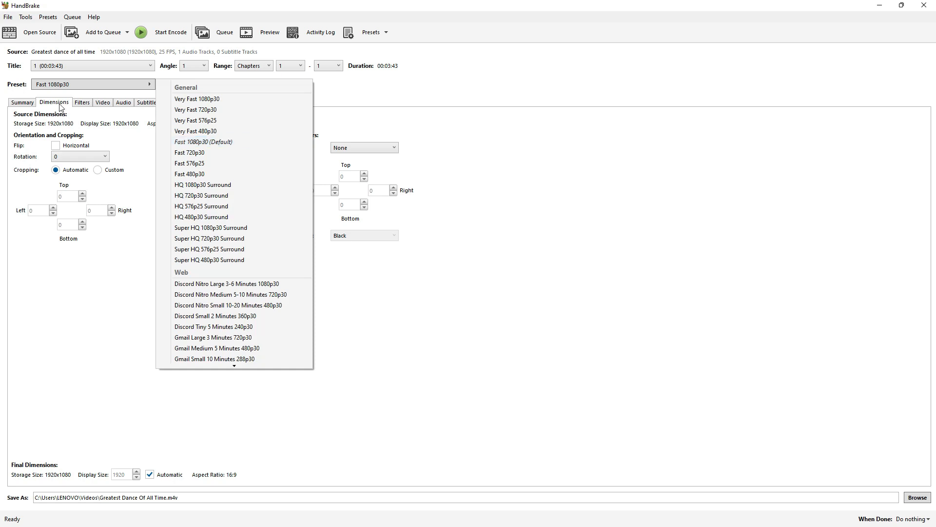
- Examine the summary of the encode and the available output container formats, leaving the format at MP4
click(23, 104)
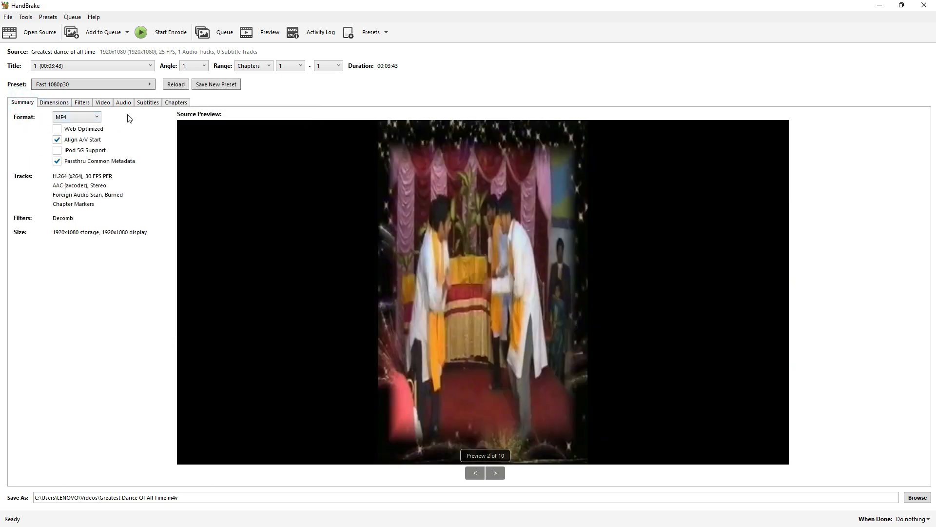
click(85, 120)
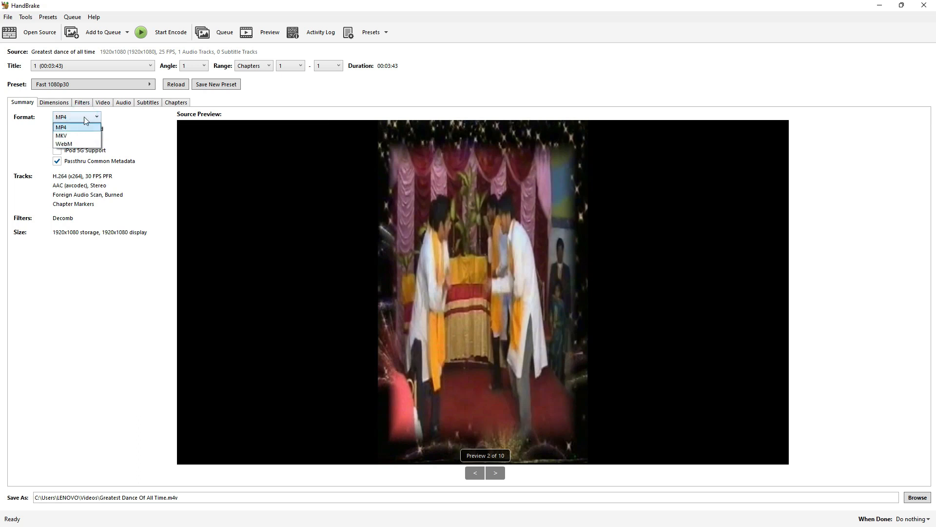
click(84, 116)
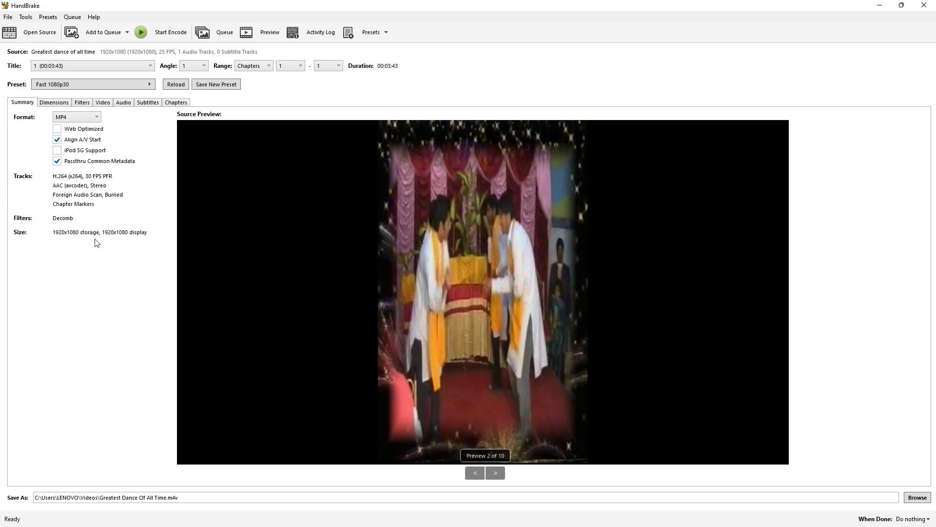
- Examine the video's rotation, resolution limit and border fill options without changing them
click(59, 102)
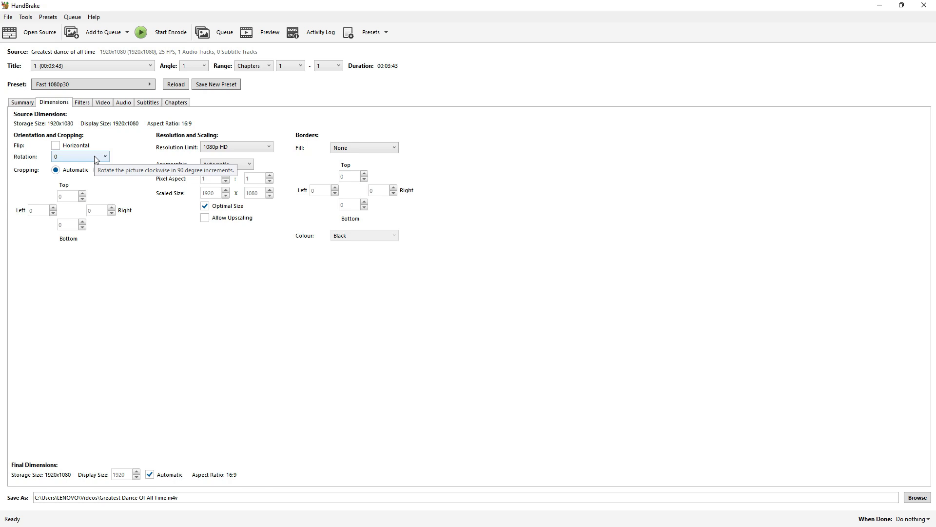
click(214, 149)
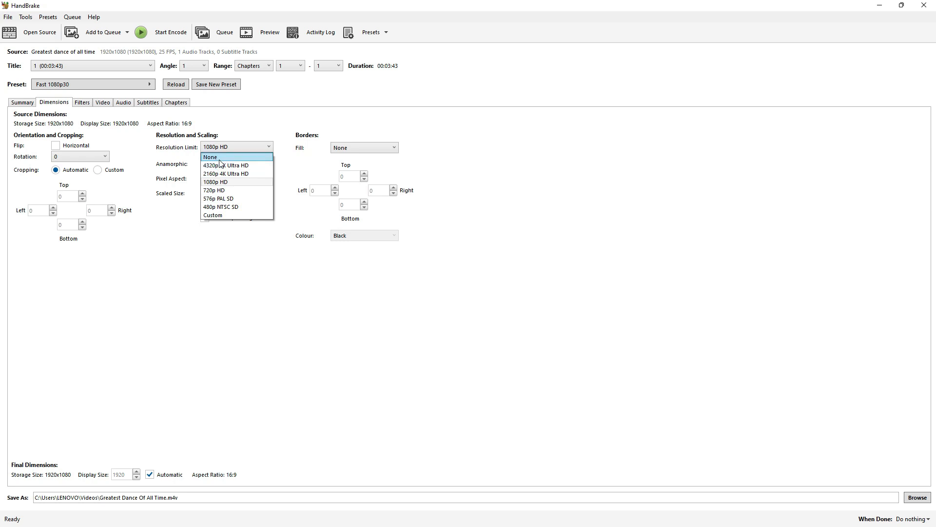
click(224, 146)
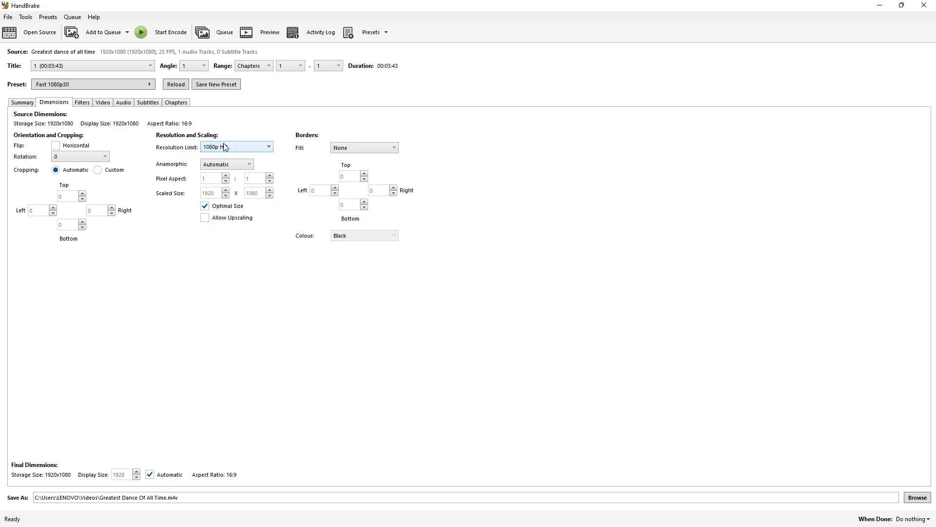
click(224, 146)
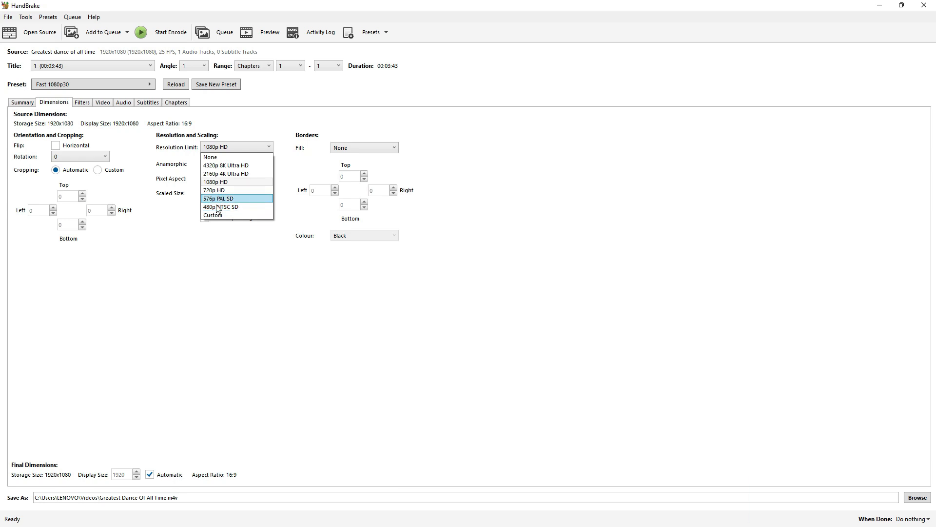
click(371, 150)
click(370, 148)
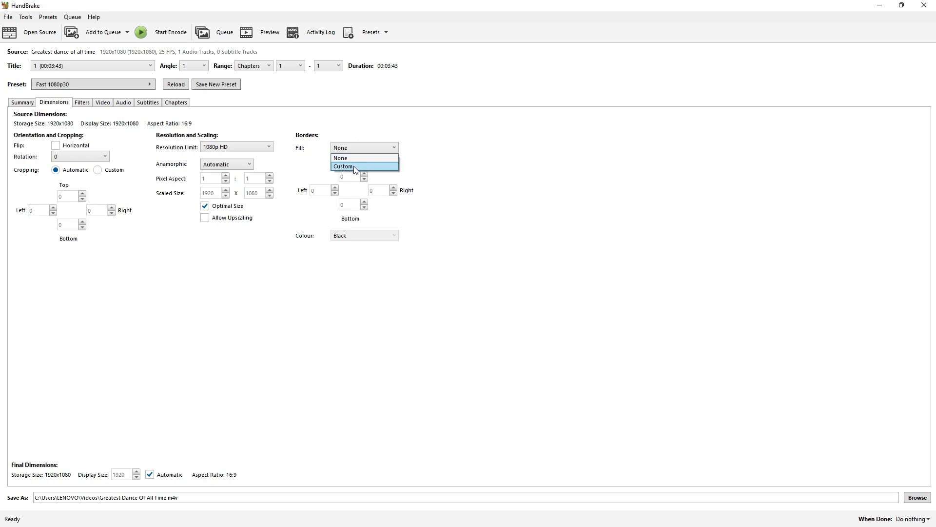
click(367, 148)
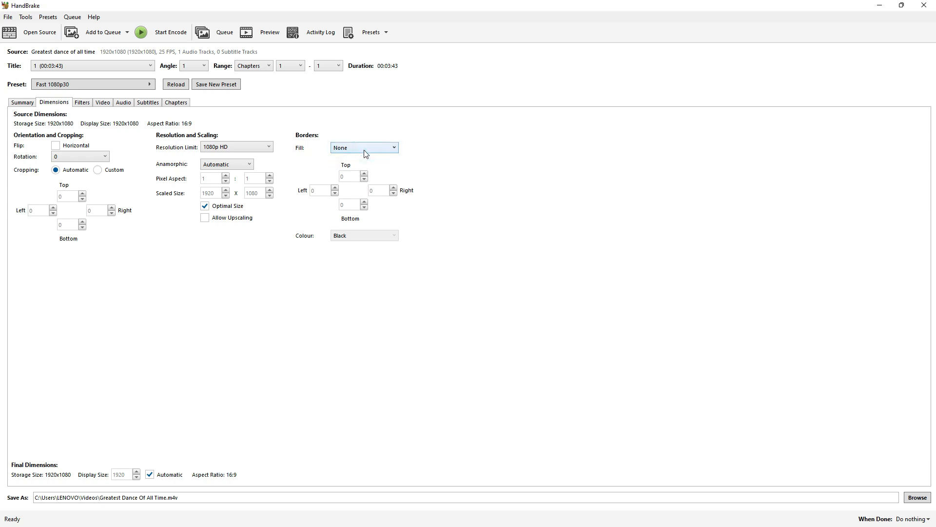
- Look over the video filter options, switching Grayscale on and back off
click(88, 102)
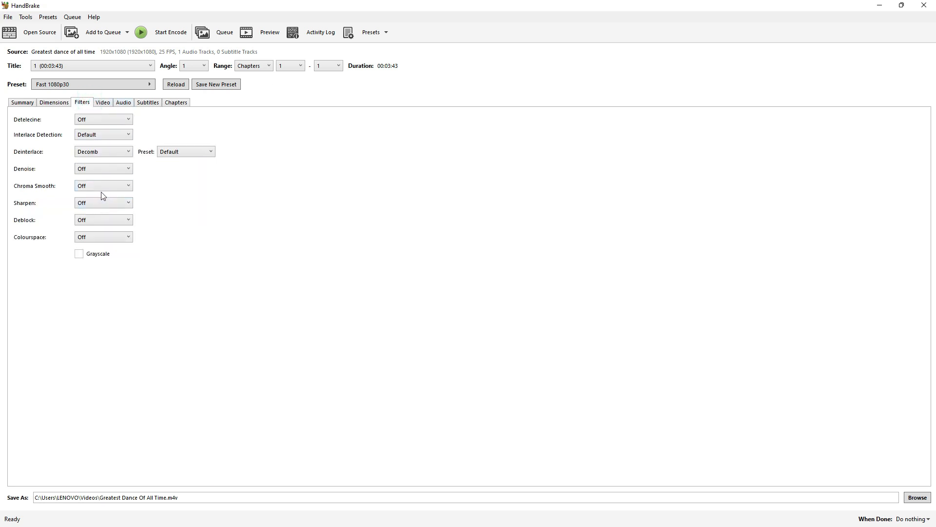
click(80, 254)
click(80, 255)
- Examine the available video encoders, from H.264 and MPEG to the H.265 variants, keeping H.264 (x264)
click(100, 104)
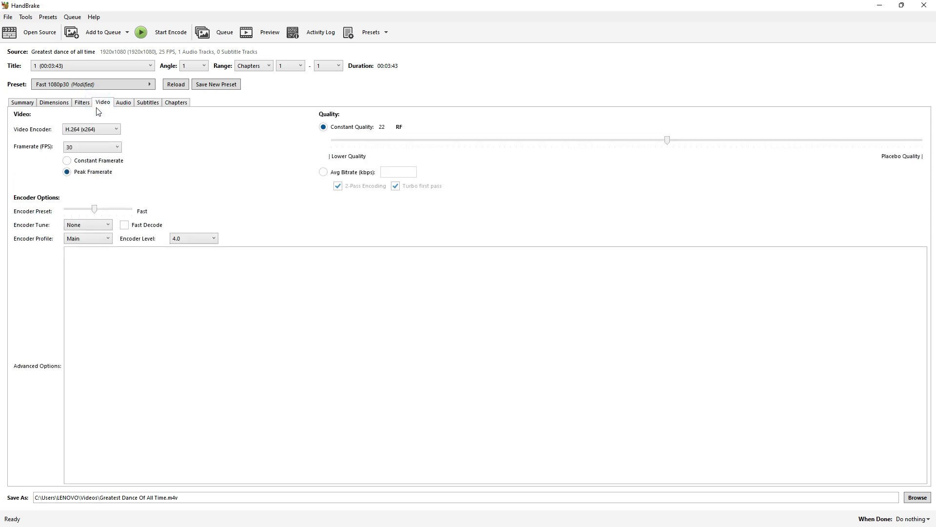
click(108, 129)
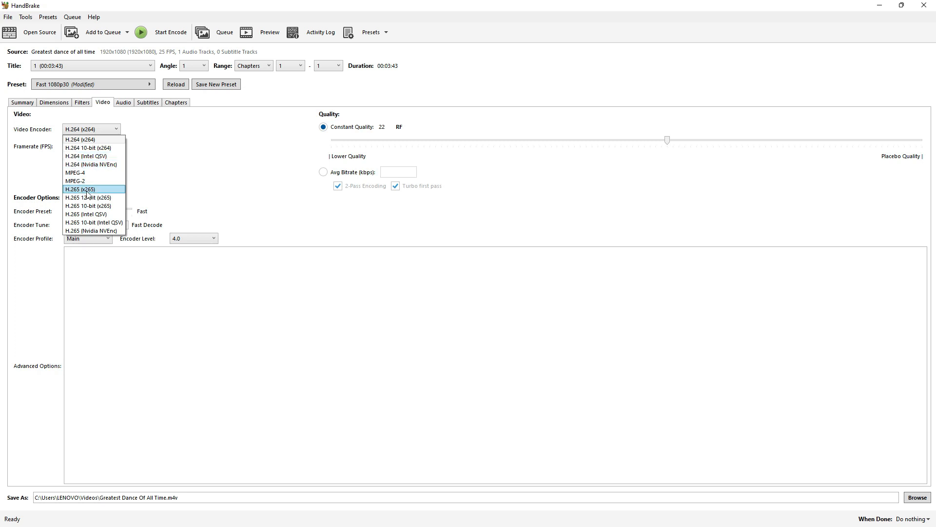
click(134, 301)
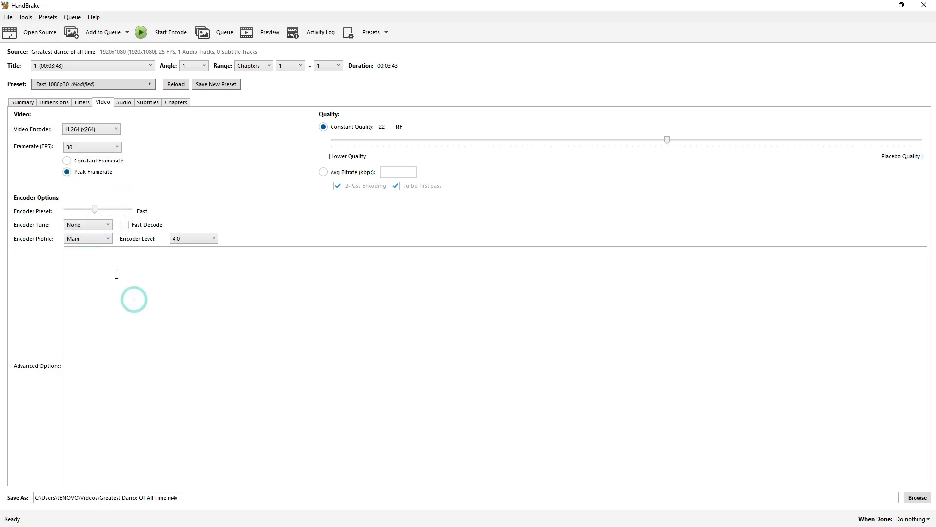
click(104, 128)
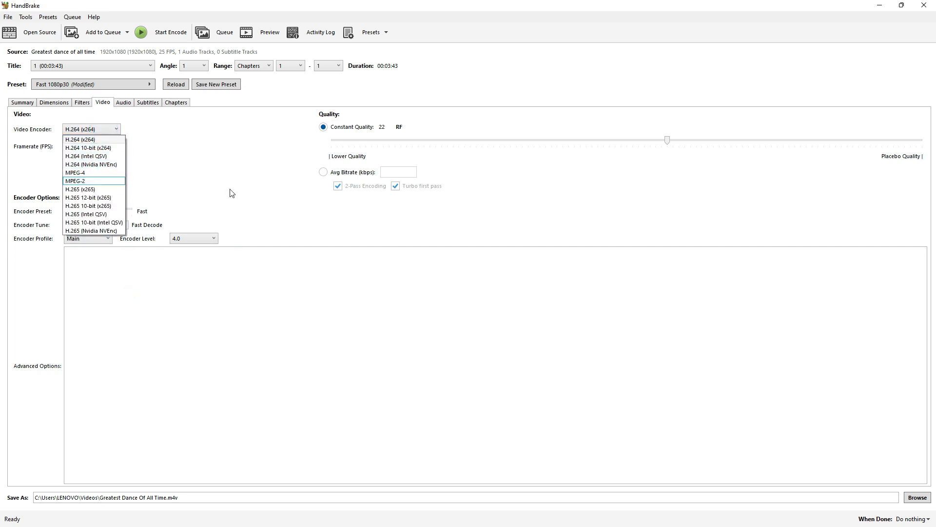
click(110, 275)
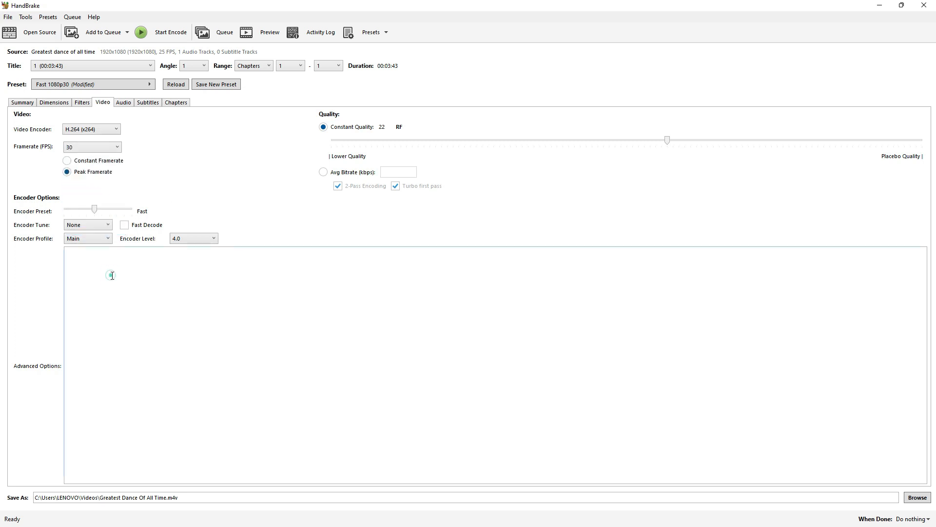
click(99, 129)
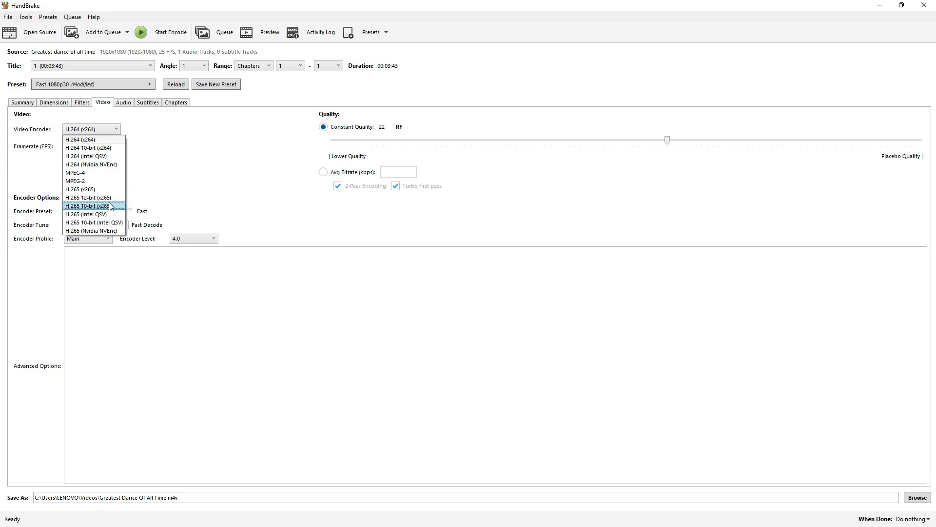
click(146, 178)
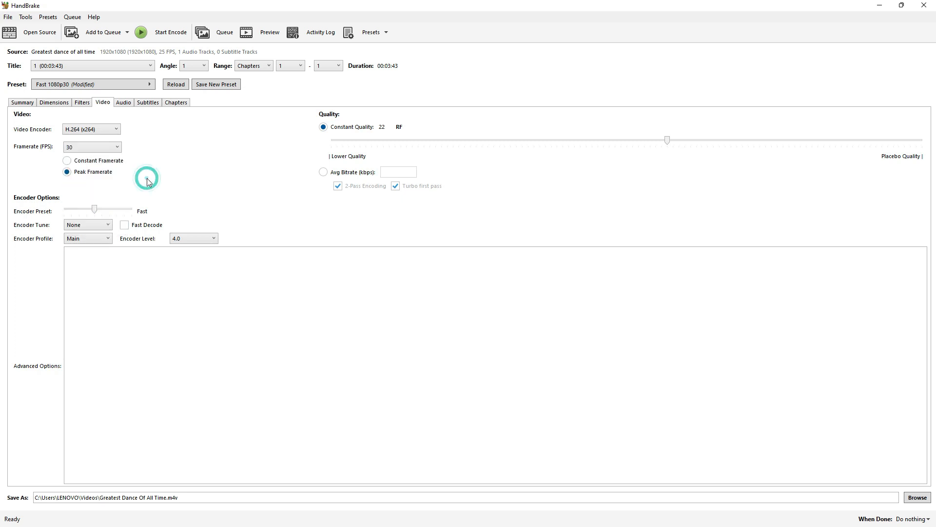
click(109, 129)
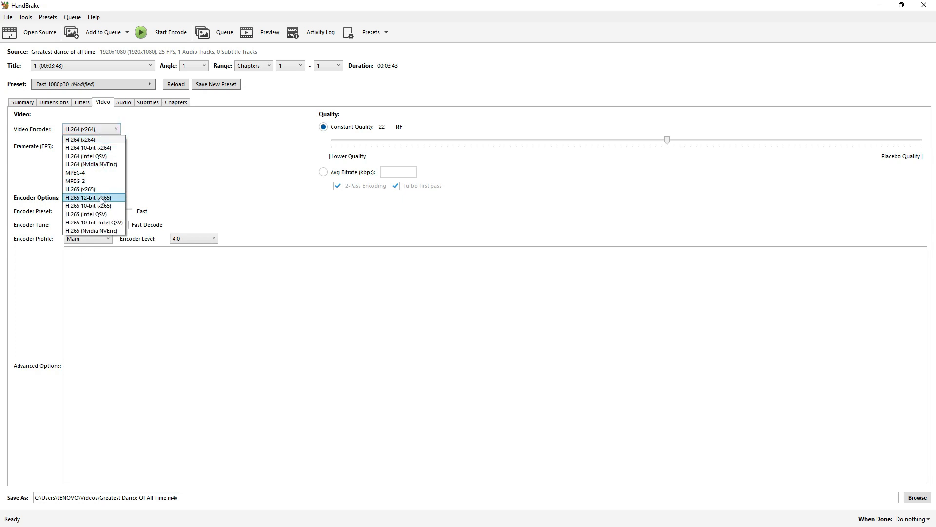
key(Escape)
- Examine the available video framerates, keeping 30 FPS
click(97, 148)
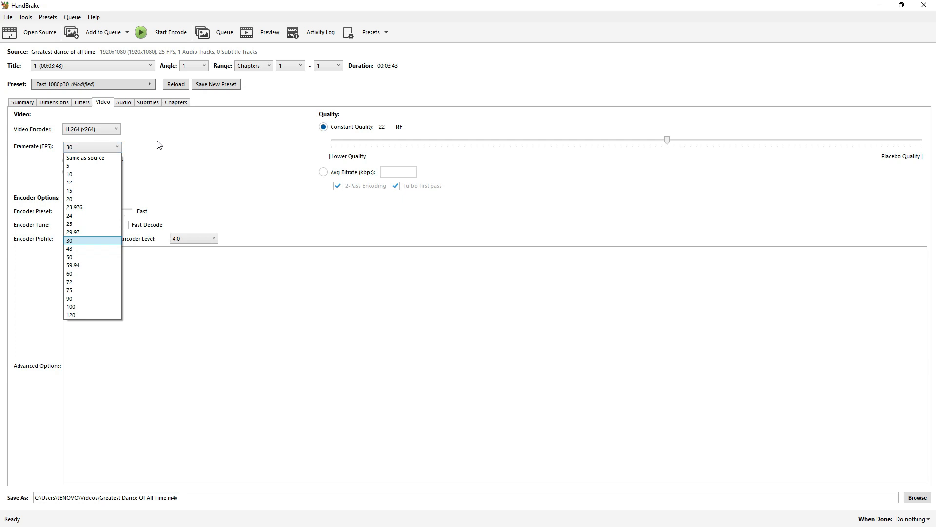
click(169, 145)
click(110, 148)
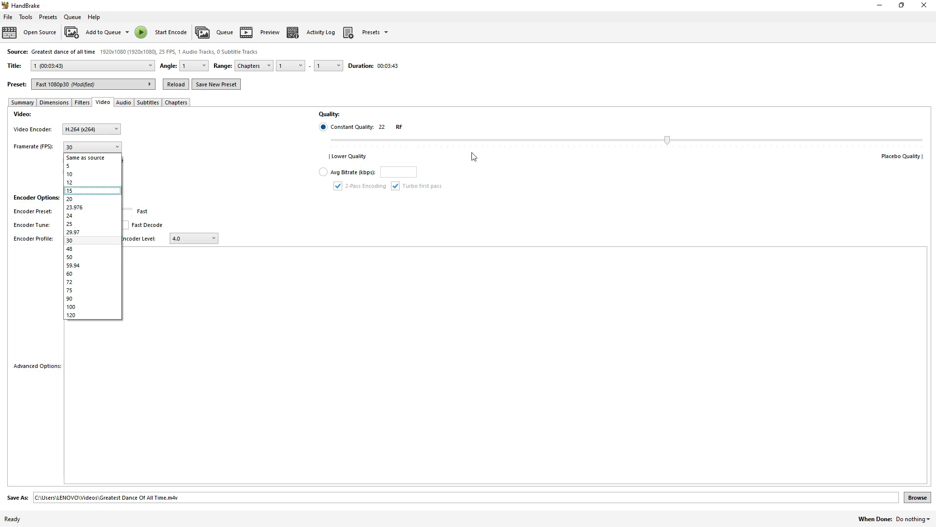
click(546, 157)
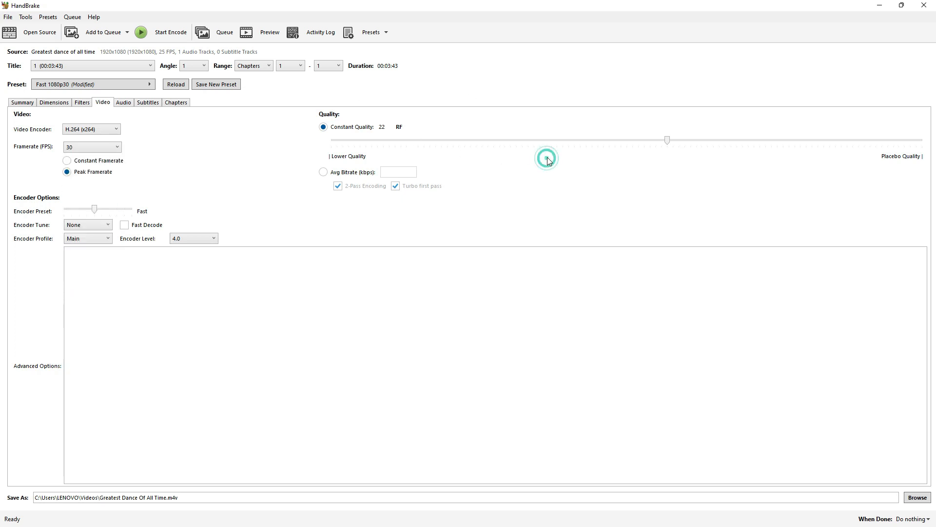
- Compare the average bitrate and constant quality modes, and set the video to constant quality at RF 21.5
click(324, 172)
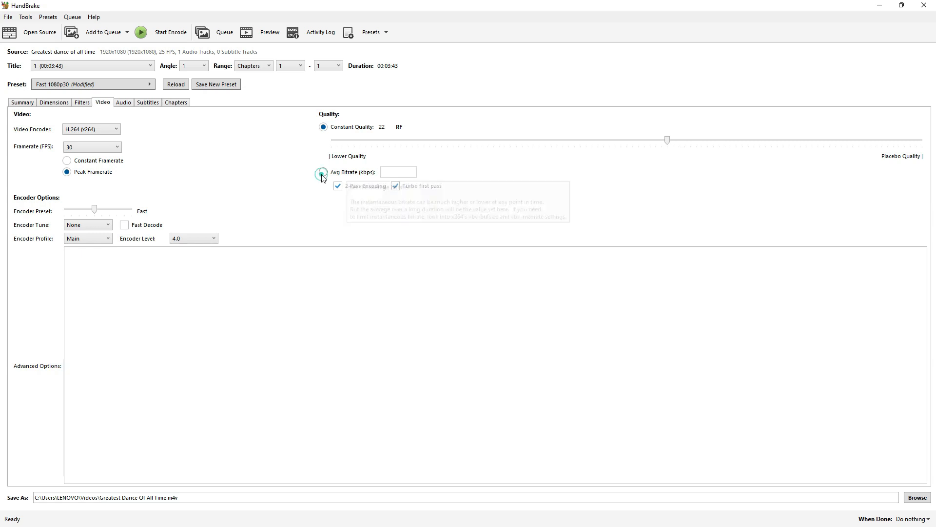
click(324, 128)
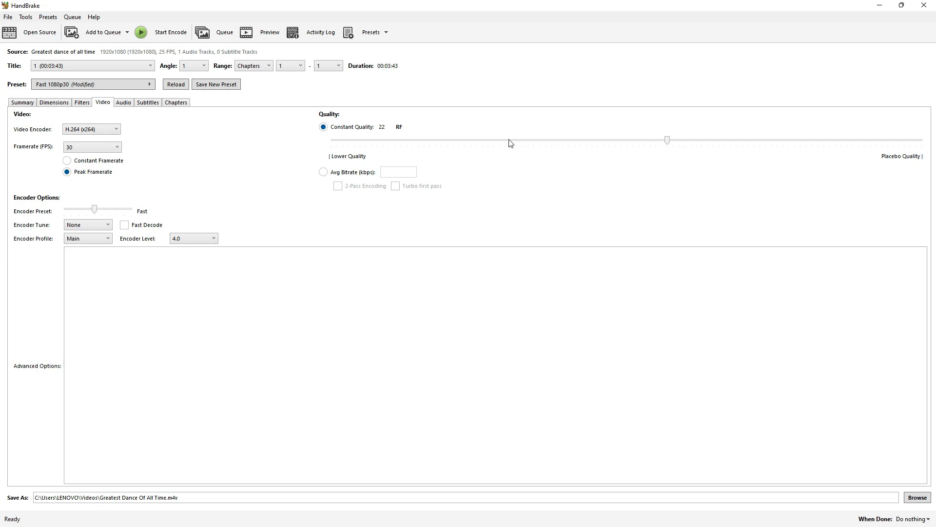
mouse_move(509, 143)
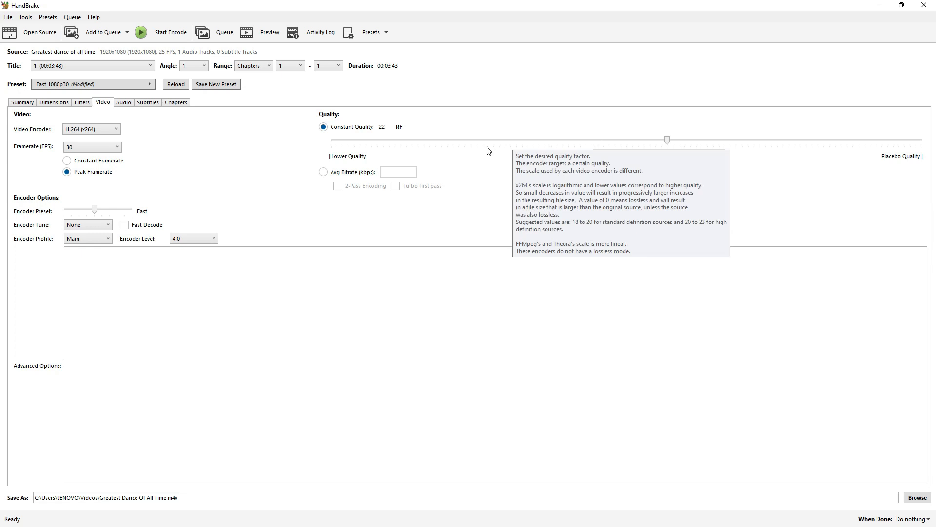
click(679, 145)
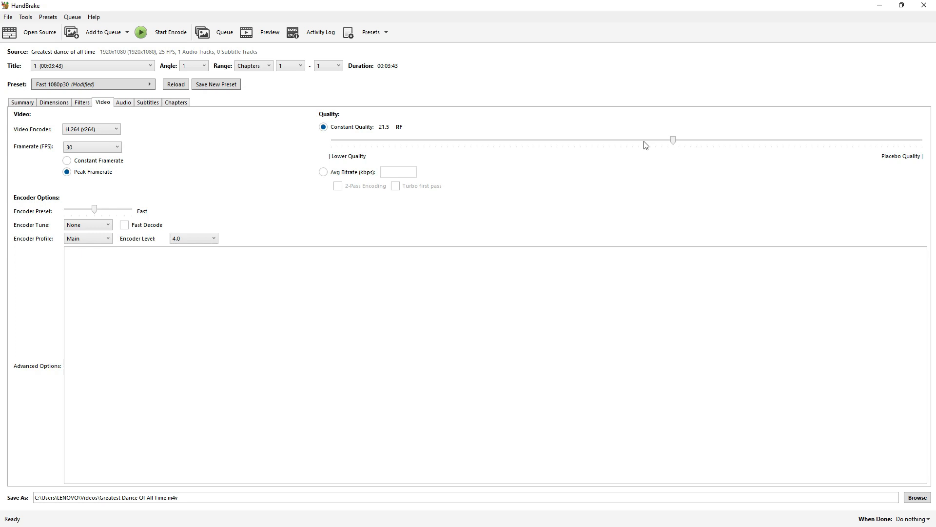
click(324, 171)
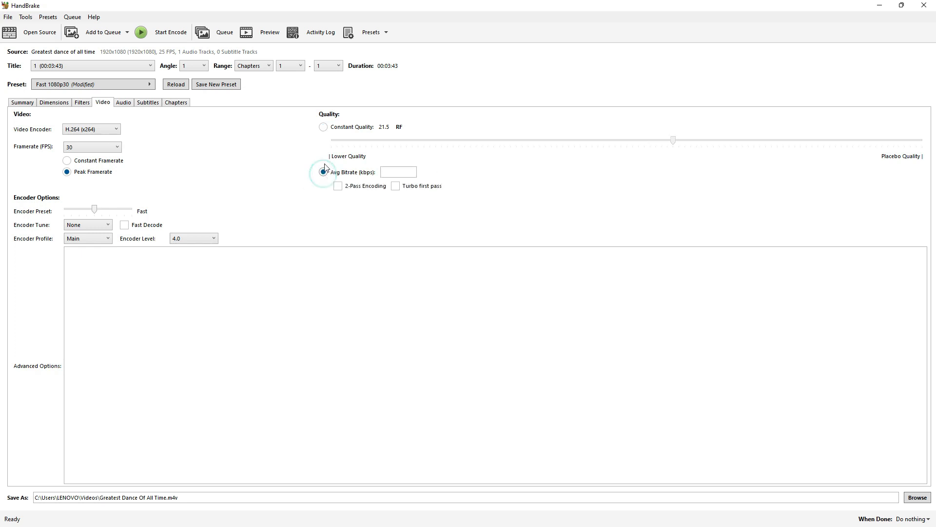
click(324, 127)
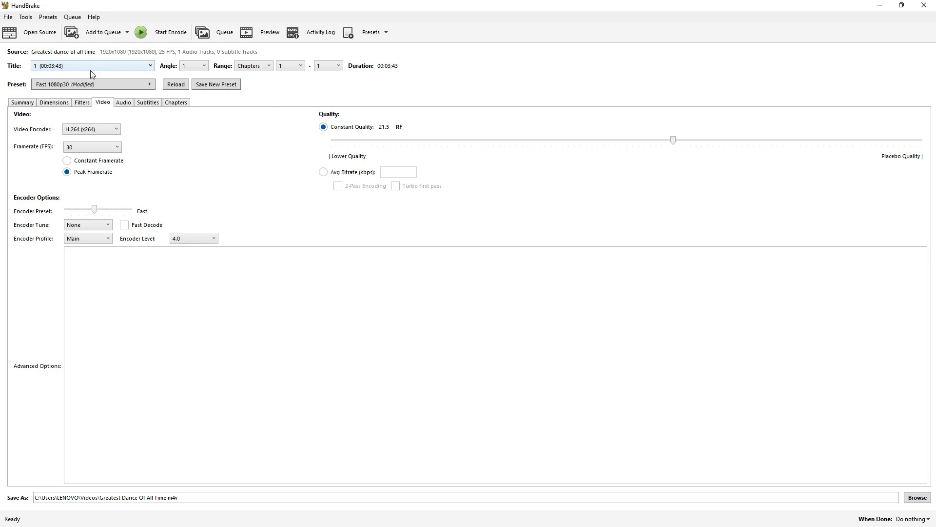
- Examine the codec and bitrate choices for the English audio track, keeping AAC (avcodec) at 160
click(123, 103)
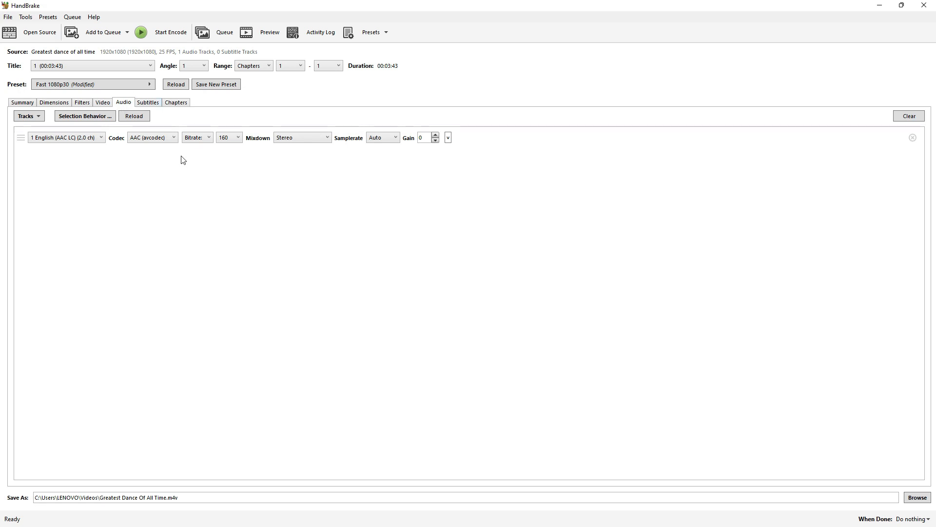
click(175, 140)
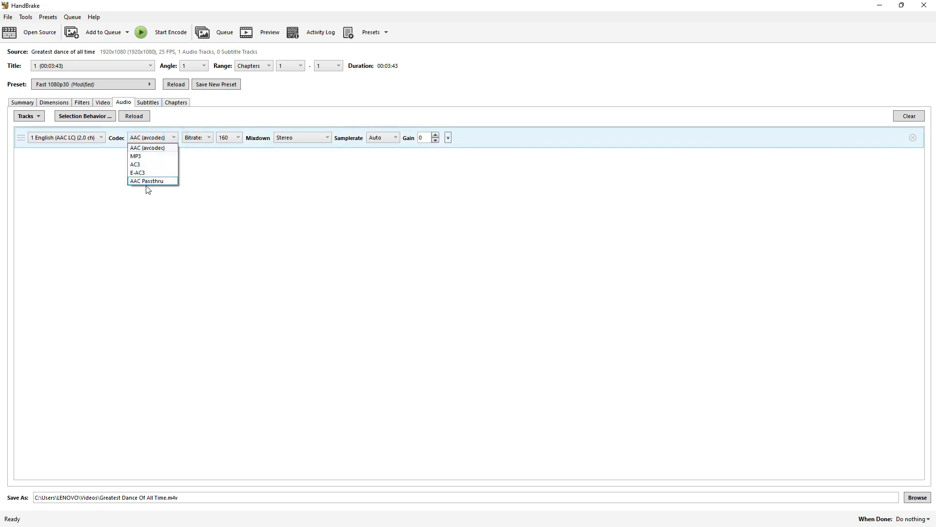
click(165, 148)
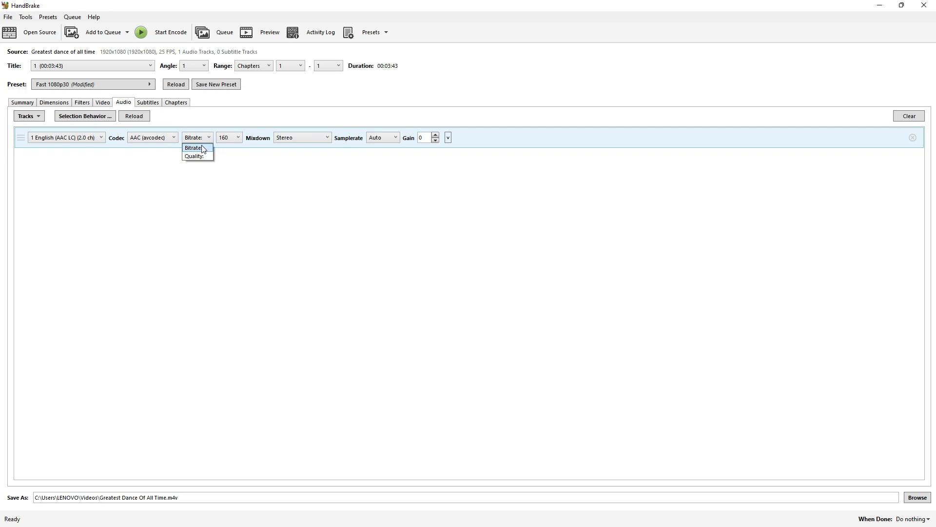
click(238, 137)
click(238, 137)
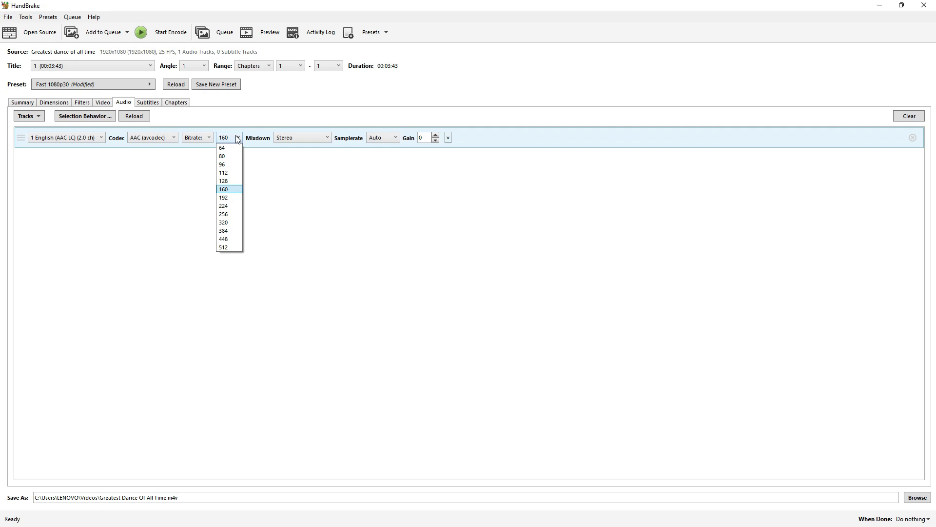
- Examine the subtitle track options, keeping Foreign Audio Scan
click(154, 102)
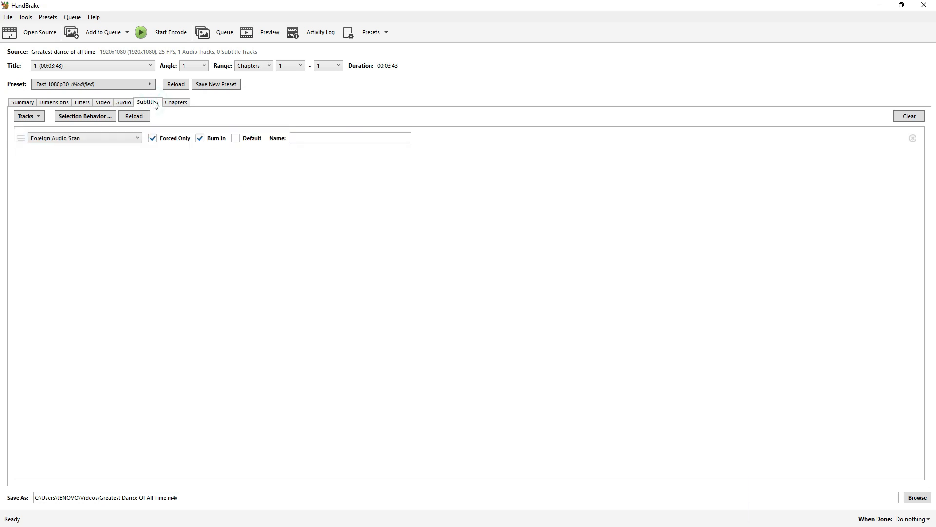
click(96, 139)
click(98, 136)
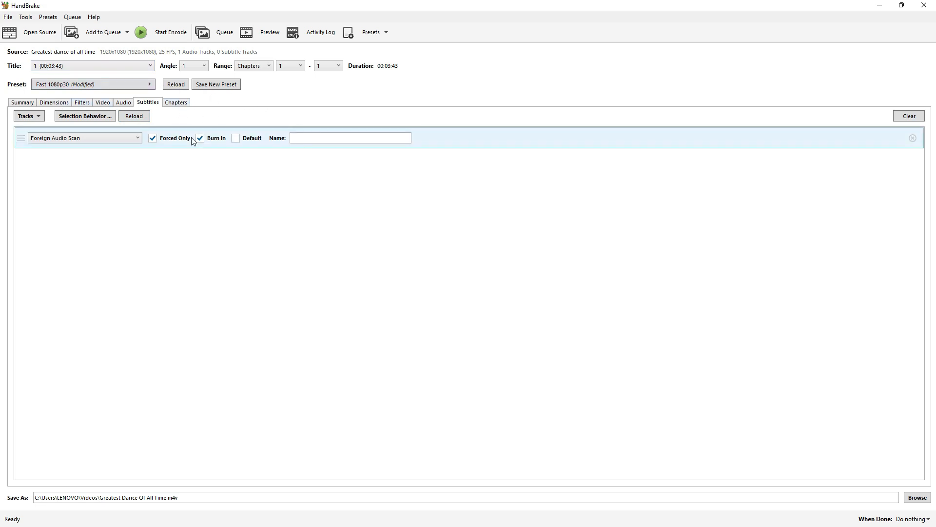
- Look at the form for saving a new preset without adding one, and view the video's preview with its cropping controls
click(227, 85)
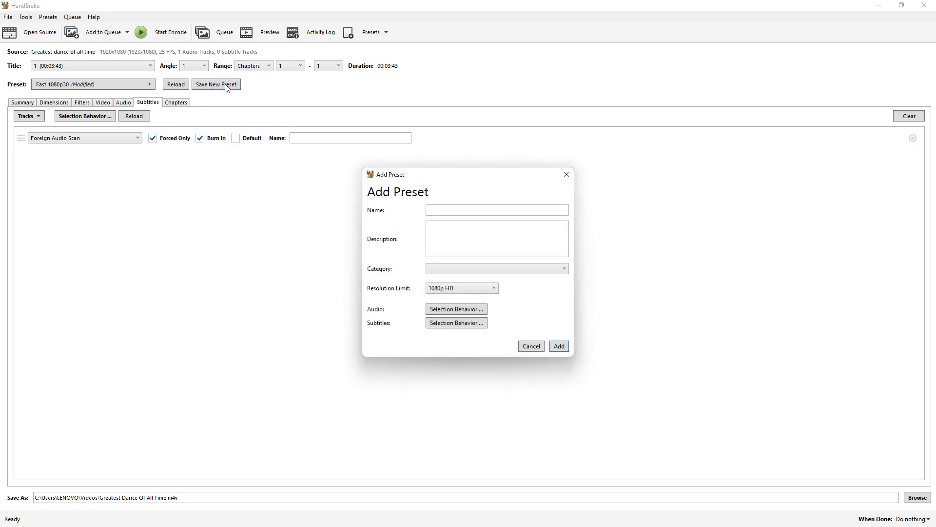
click(477, 209)
click(566, 175)
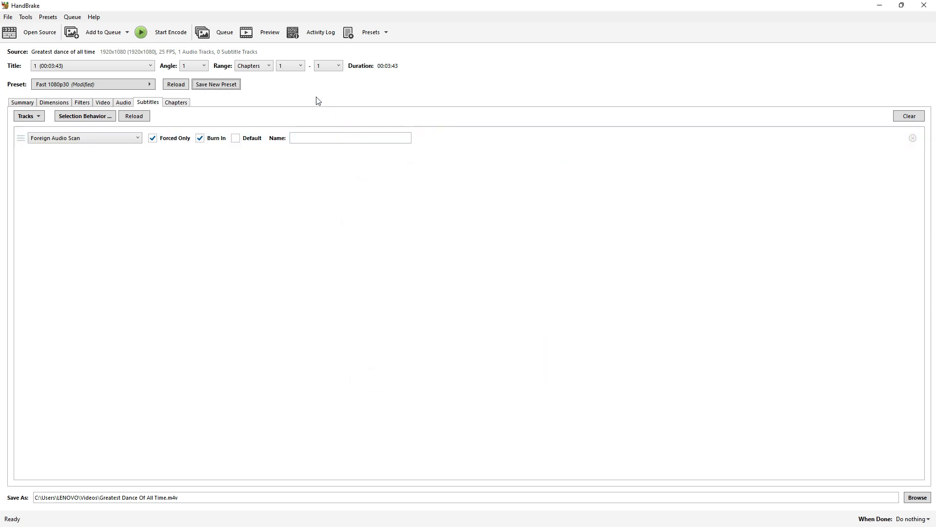
click(259, 37)
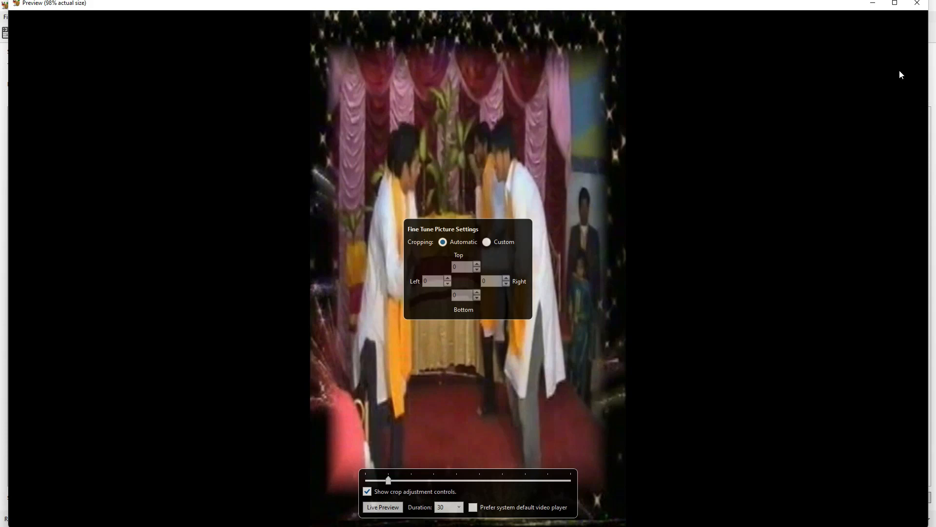
click(916, 5)
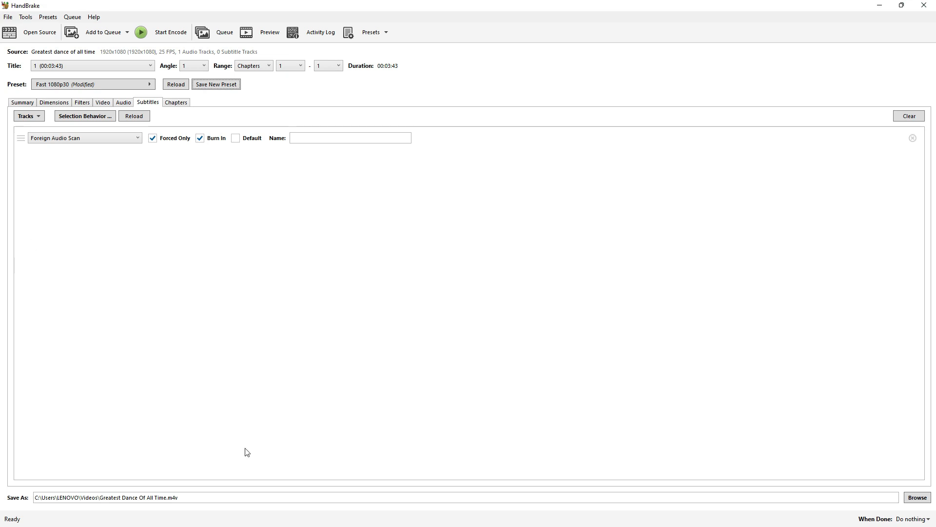
- Check the output file's path and the Save As location in the Videos folder without changing them
drag(239, 497, 2, 489)
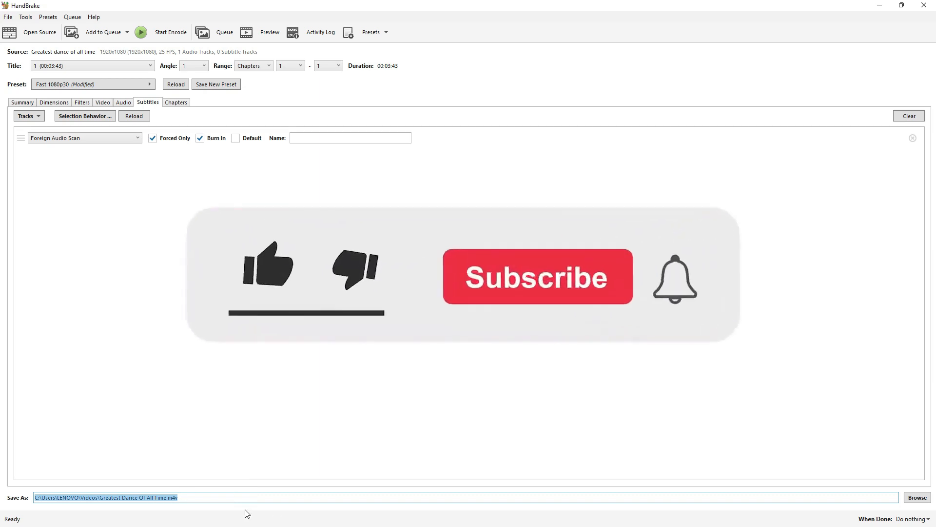
click(909, 502)
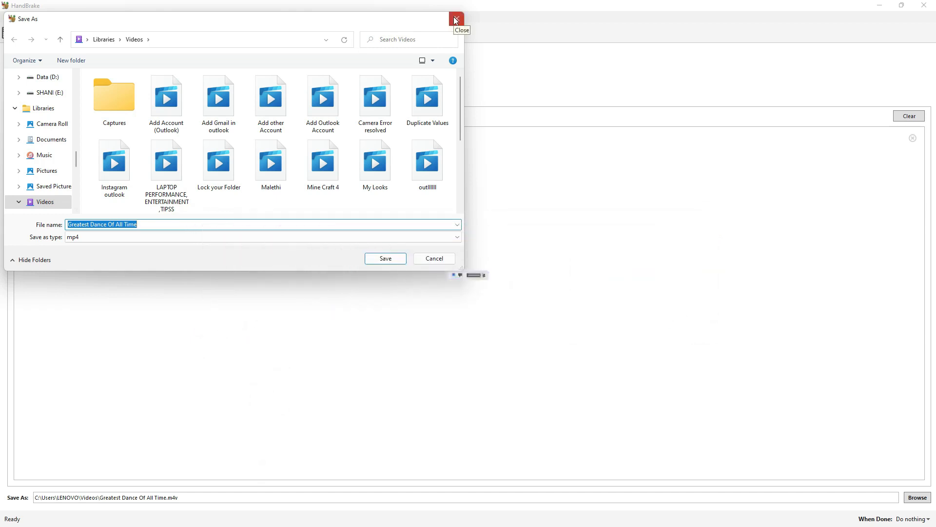
click(456, 19)
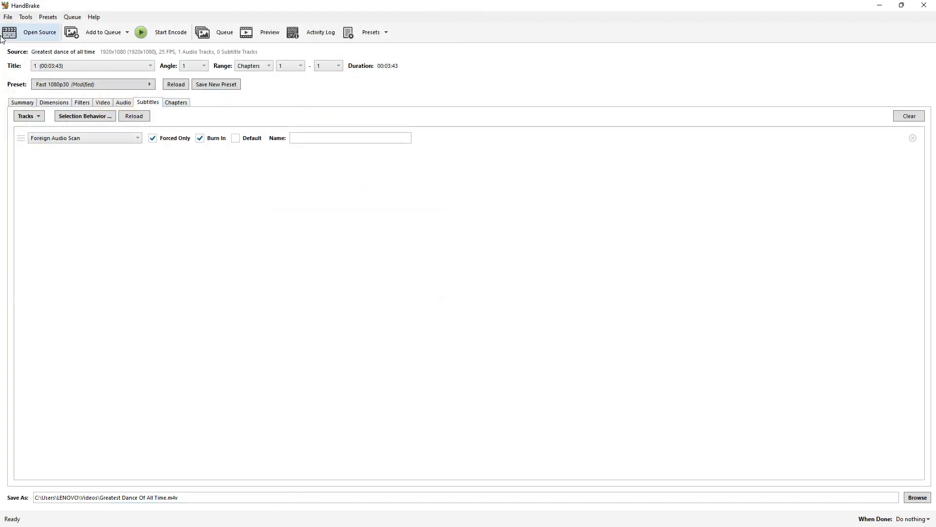
click(917, 498)
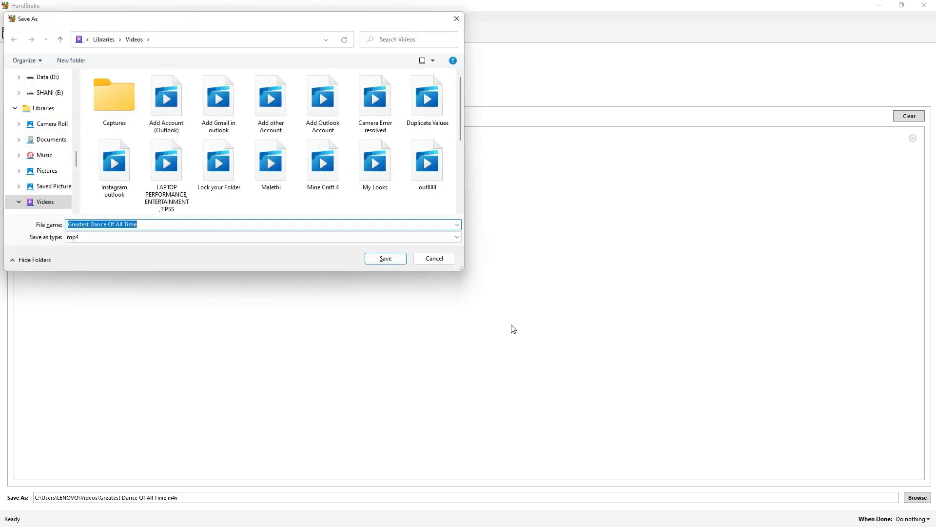
click(431, 258)
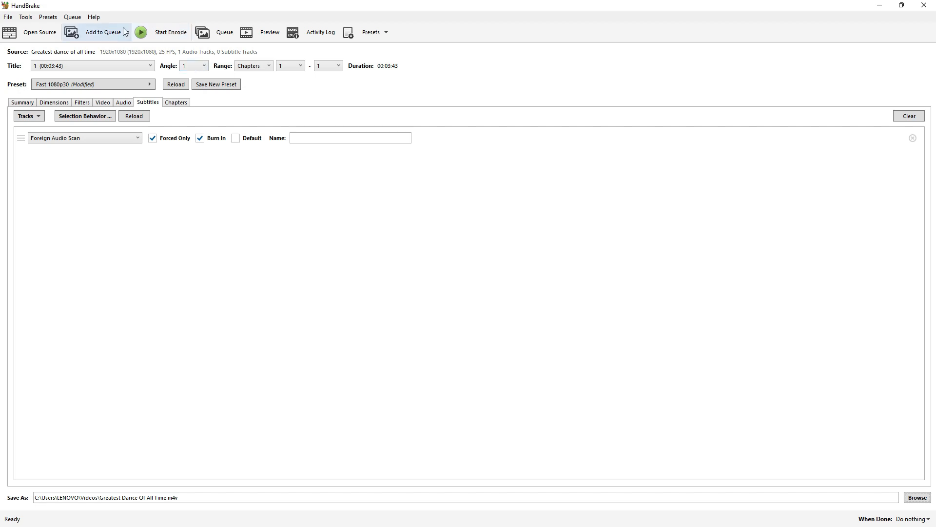
- Start encoding the loaded video with the current settings, and stop the running encode partway through
click(163, 36)
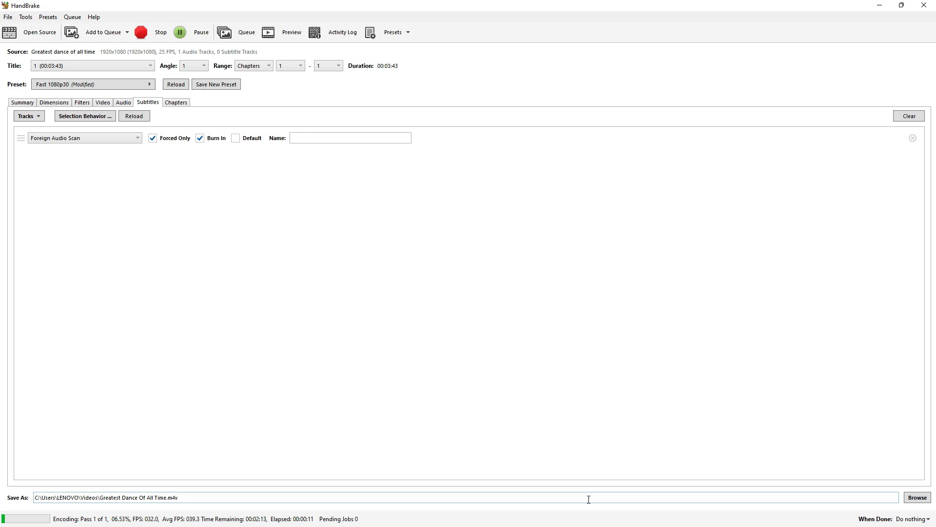
click(157, 35)
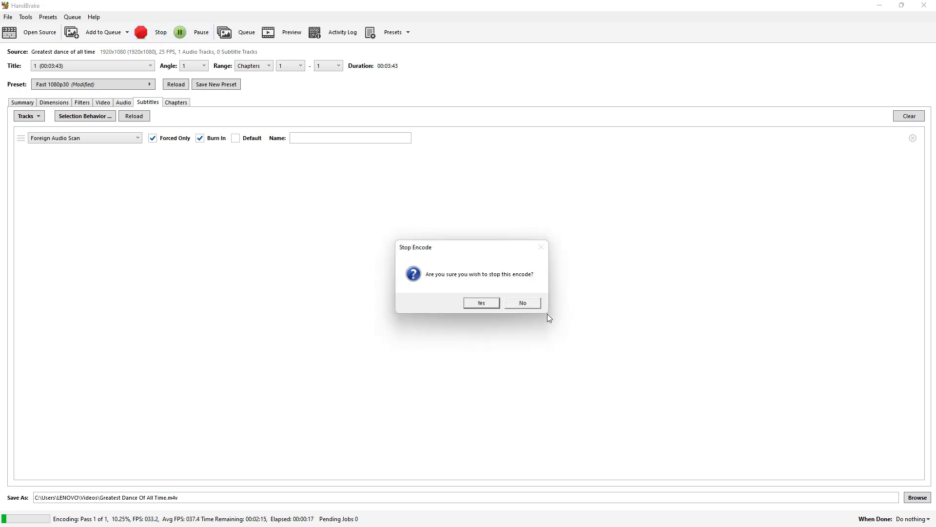
click(484, 306)
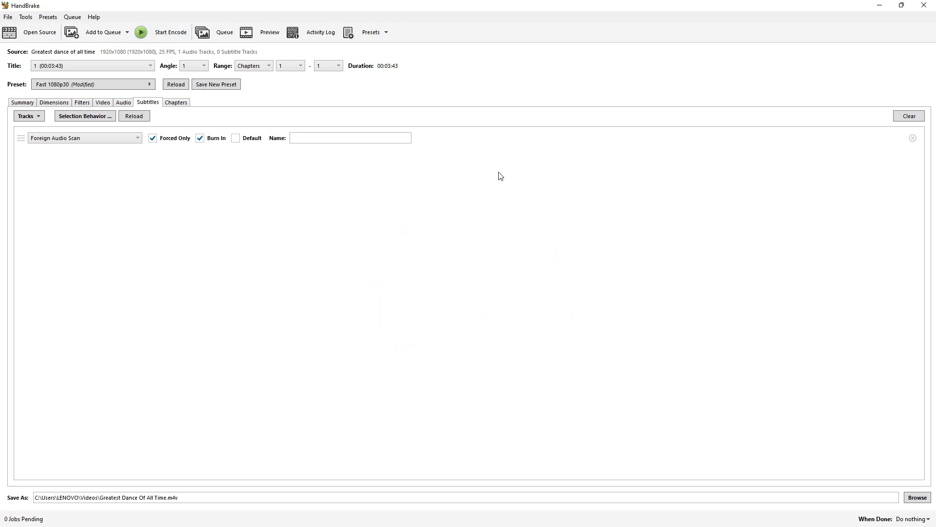
- Minimize the window briefly, and look at the output file's Save As location in the Videos folder without changing it
click(879, 5)
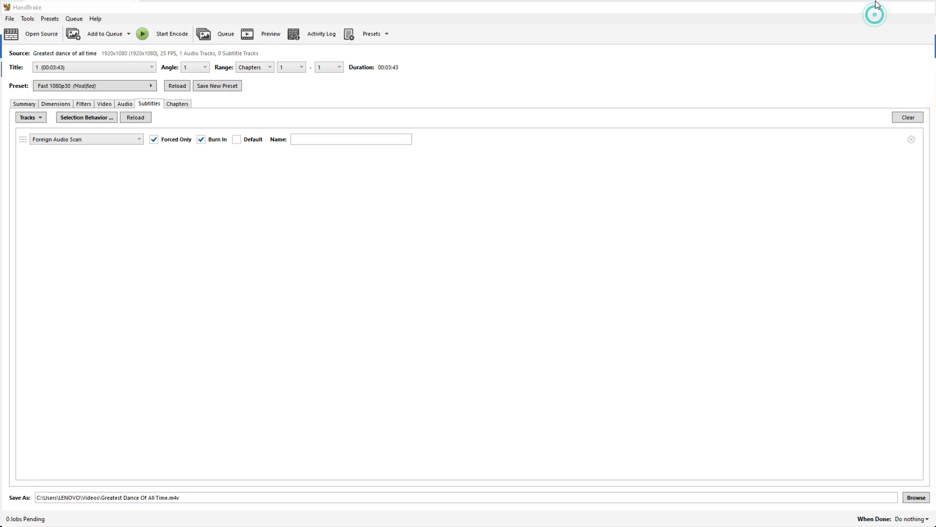
click(338, 15)
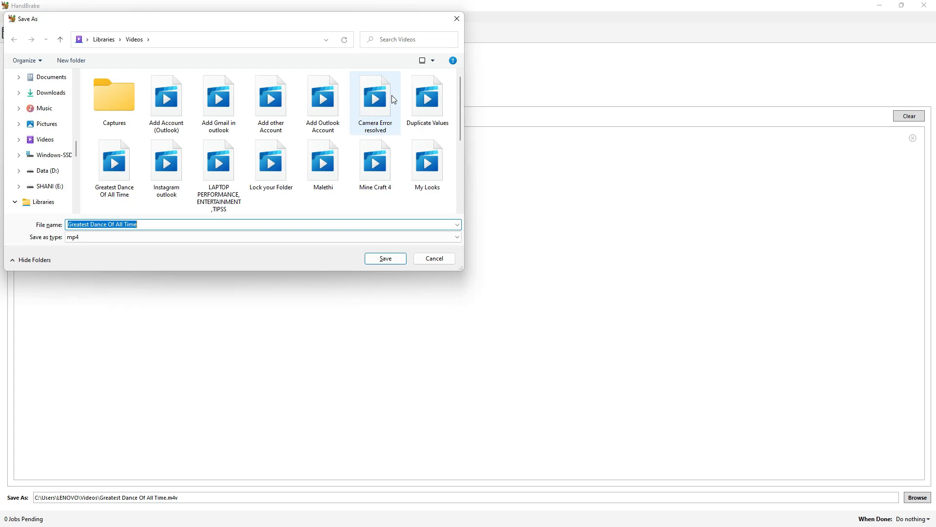
key(Escape)
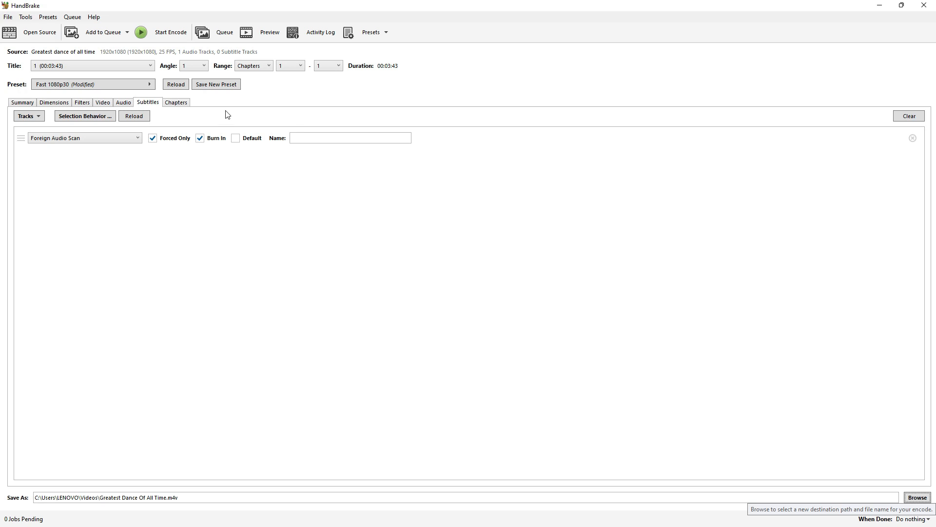
- Review the summary, dimensions, filters, video, audio, subtitle and chapter settings of the loaded video without changing them
click(181, 103)
click(73, 104)
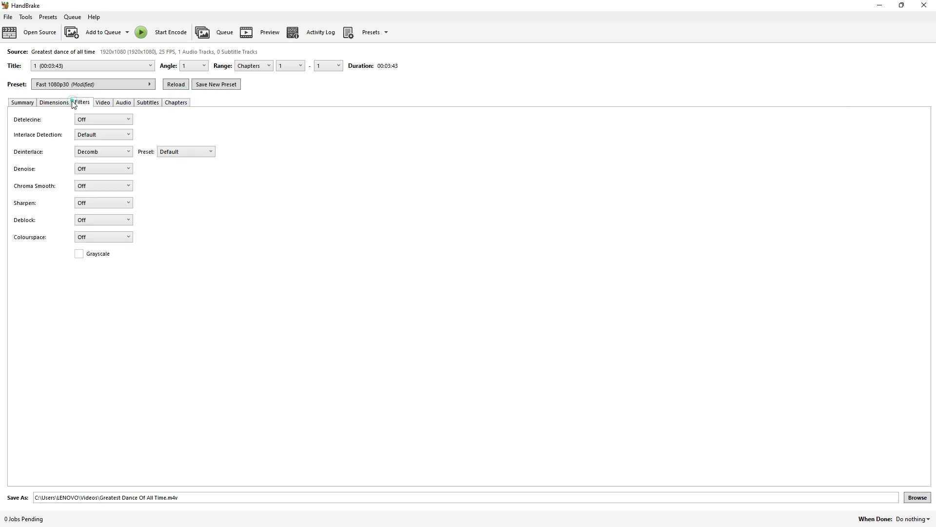
click(51, 102)
click(16, 102)
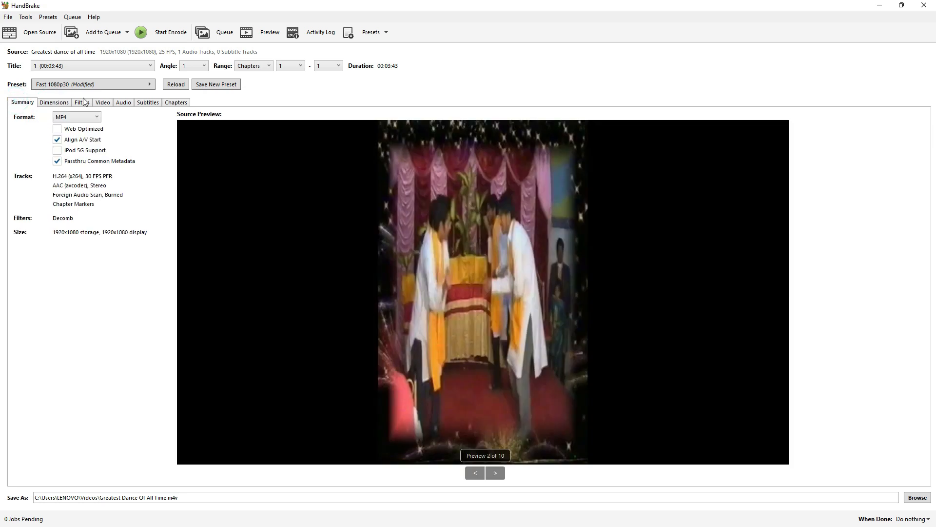
click(83, 103)
click(109, 103)
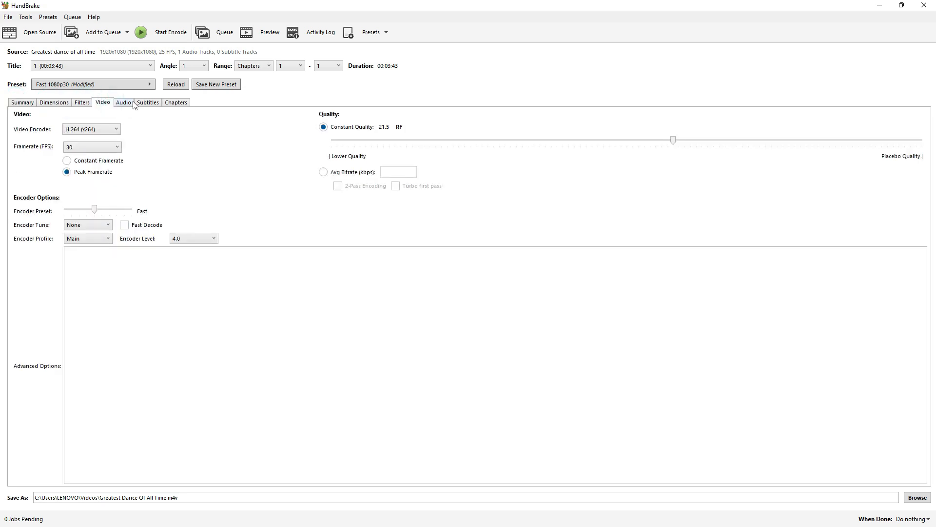
click(129, 103)
click(148, 102)
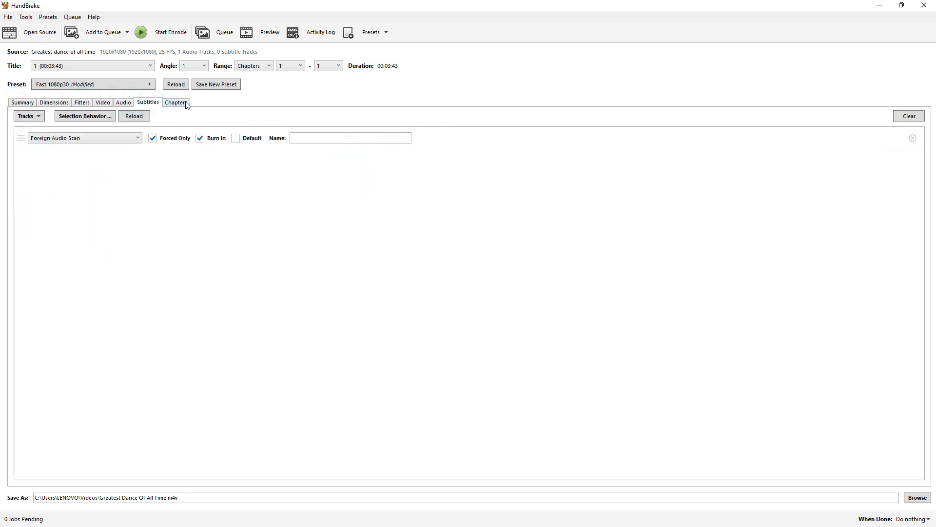
click(185, 103)
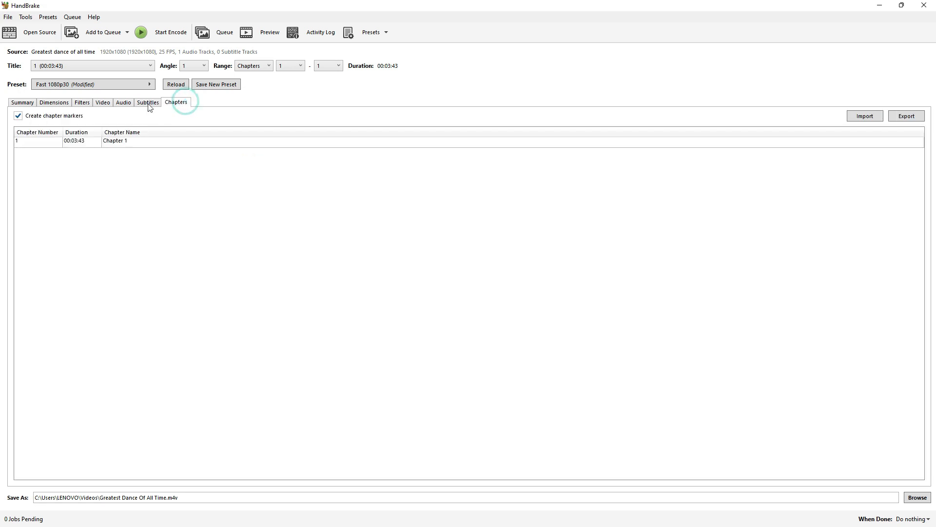
click(107, 104)
click(88, 105)
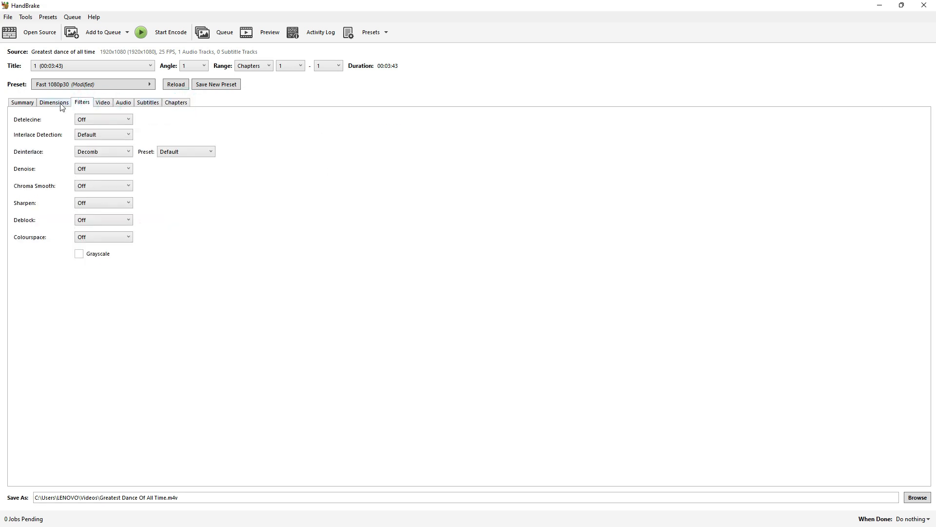